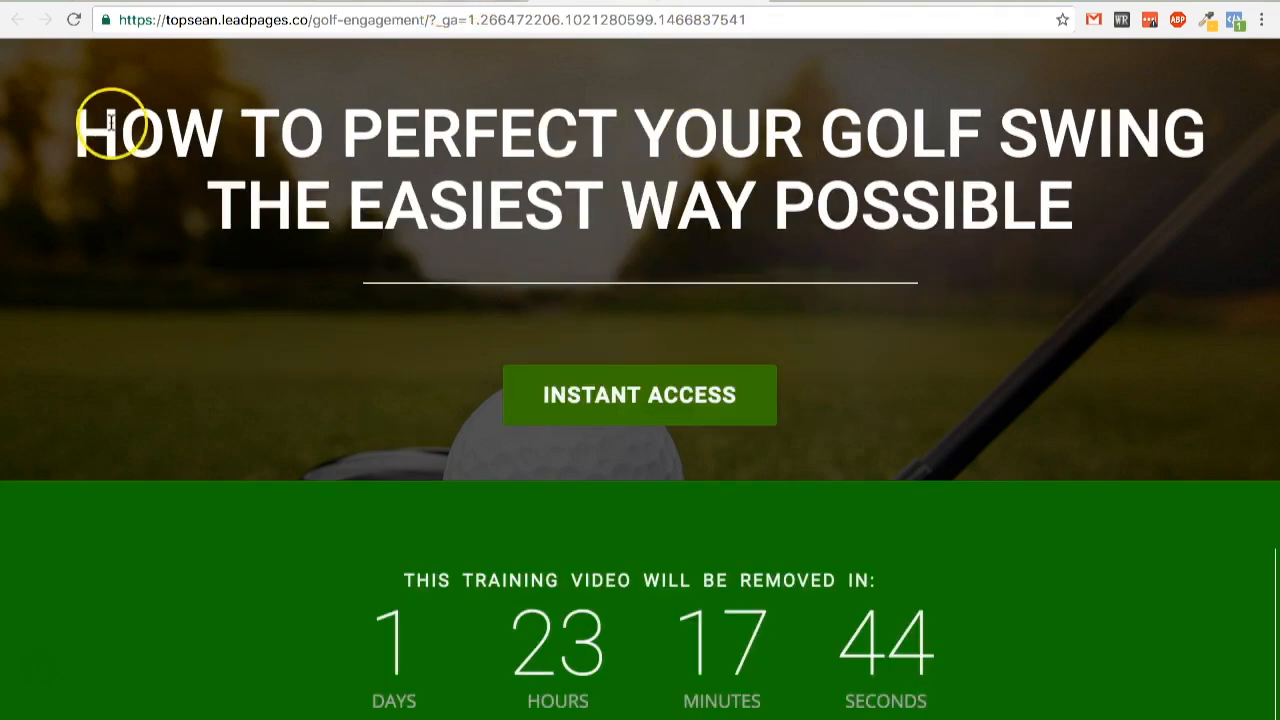
# Examine the golf swing landing page's headline, access button and countdown section.
pyautogui.moveTo(80, 128); pyautogui.dragTo(1091, 203)
pyautogui.click(1091, 203)
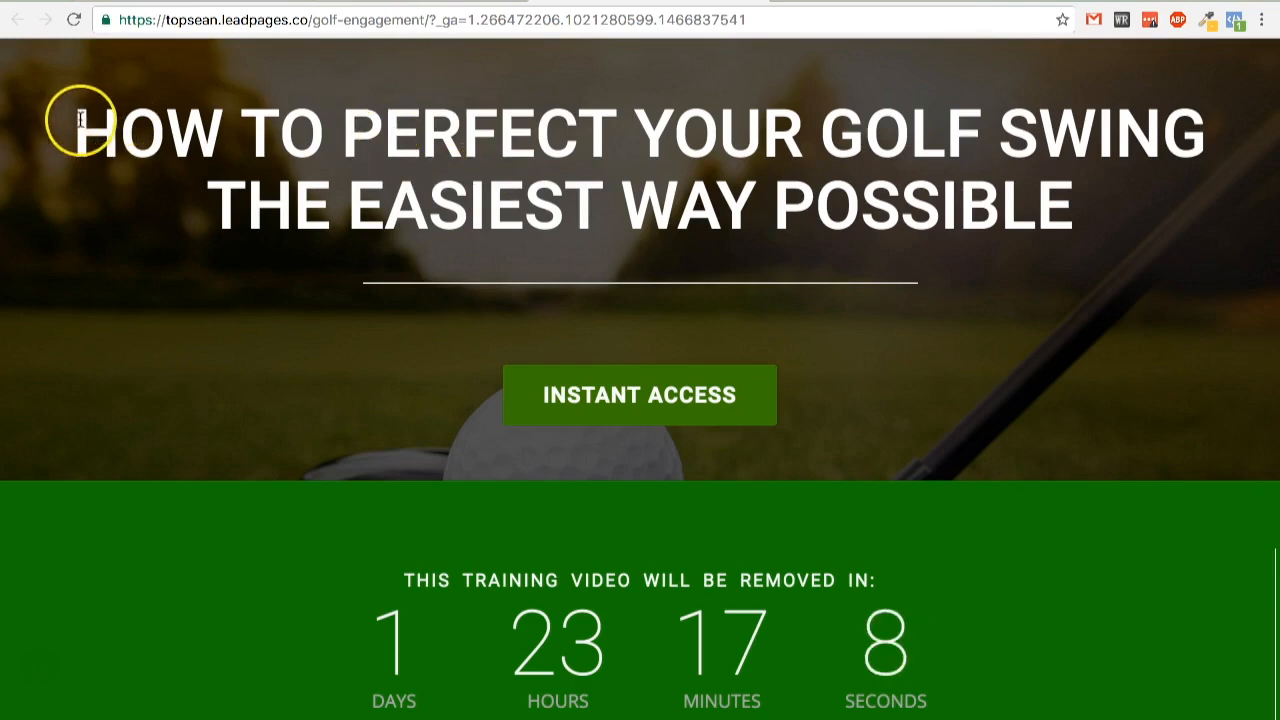
pyautogui.scroll(-1, 149, 160)
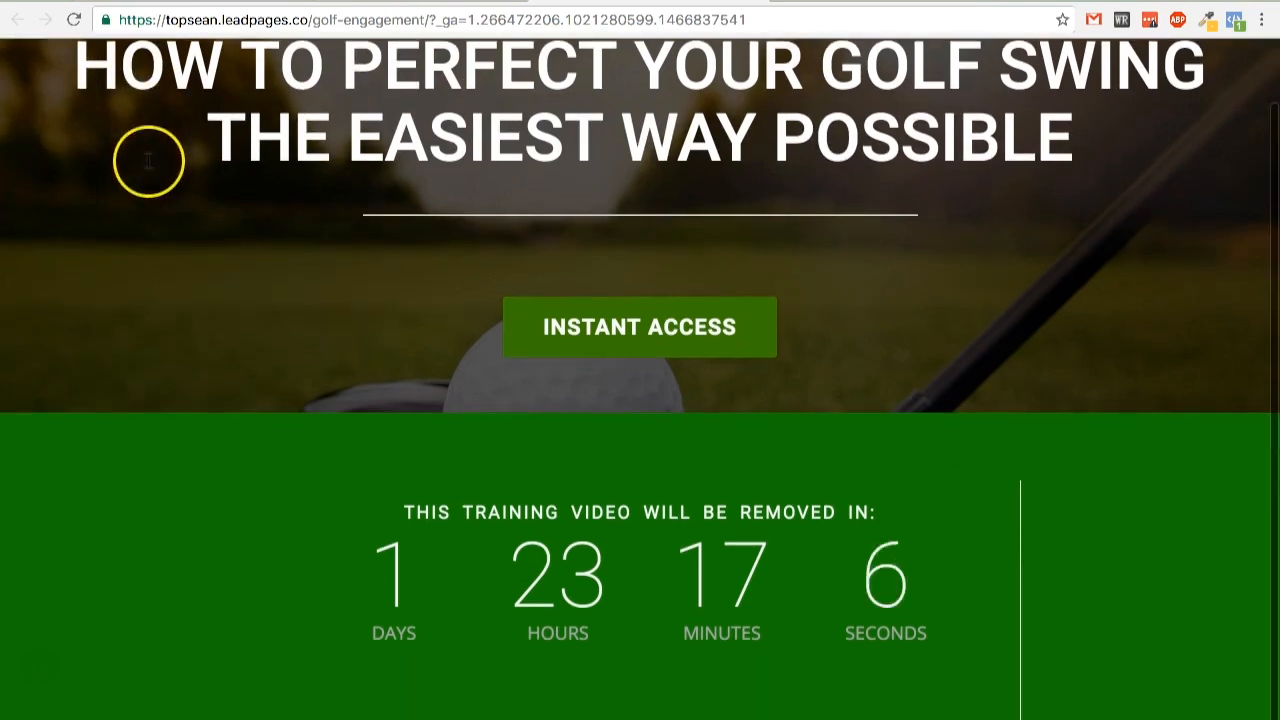
pyautogui.scroll(1, 148, 165)
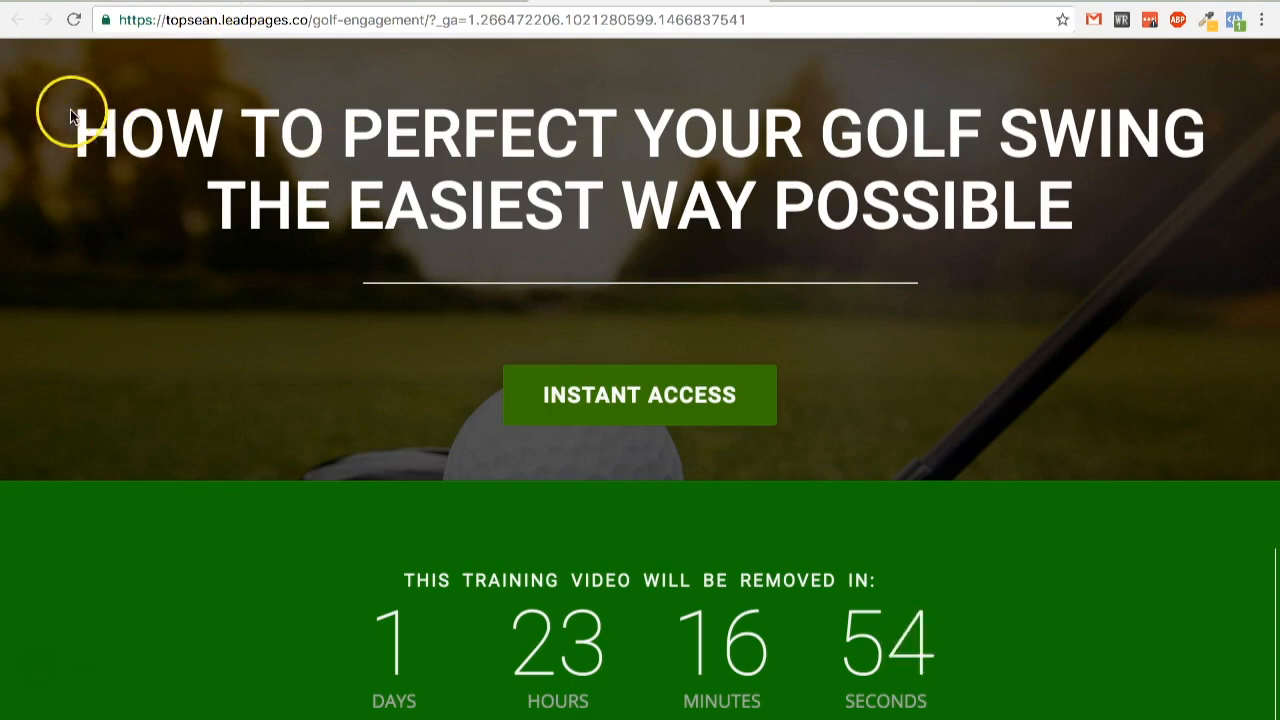
pyautogui.moveTo(74, 114); pyautogui.dragTo(657, 170)
pyautogui.click(657, 170)
pyautogui.moveTo(84, 114); pyautogui.dragTo(806, 172)
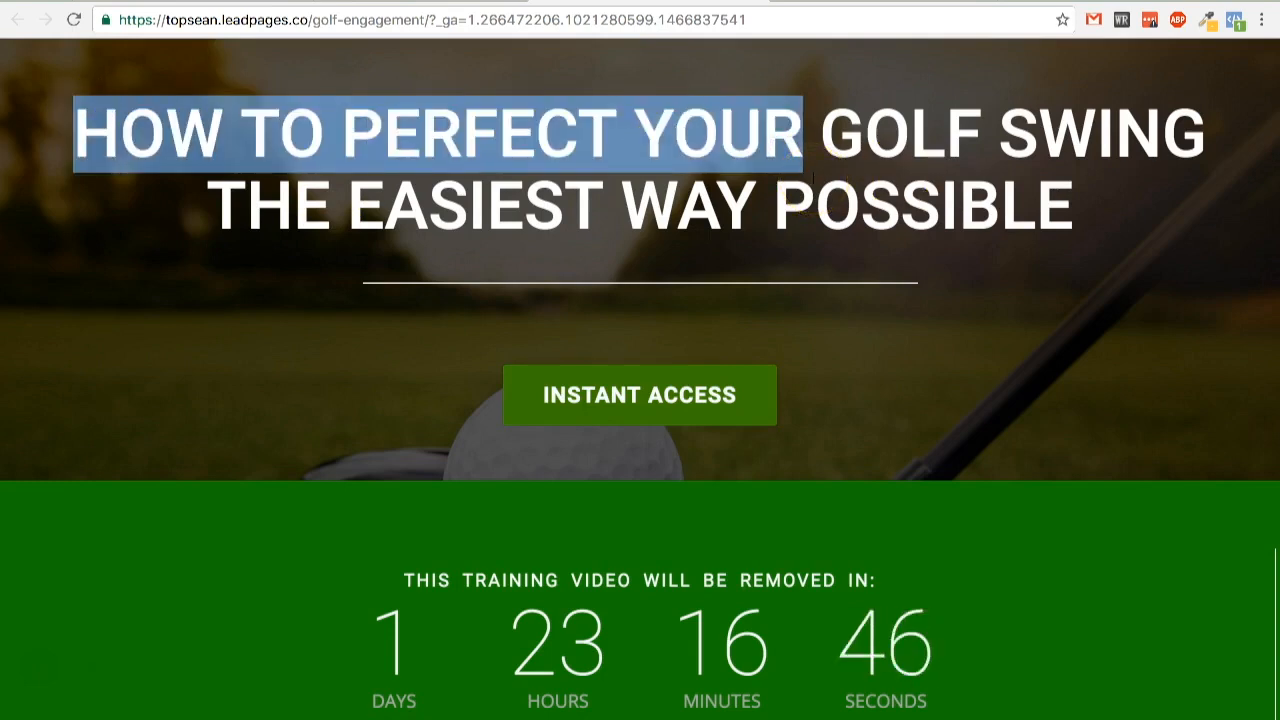
pyautogui.click(231, 155)
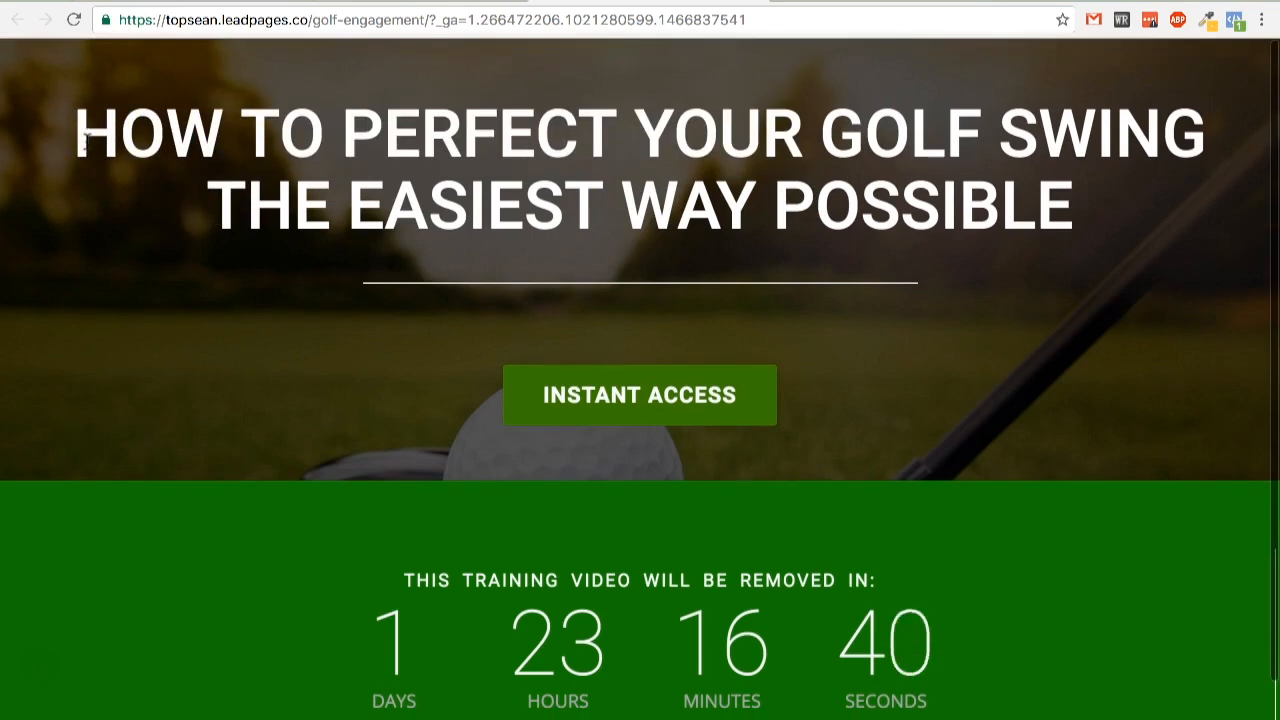
pyautogui.click(88, 131)
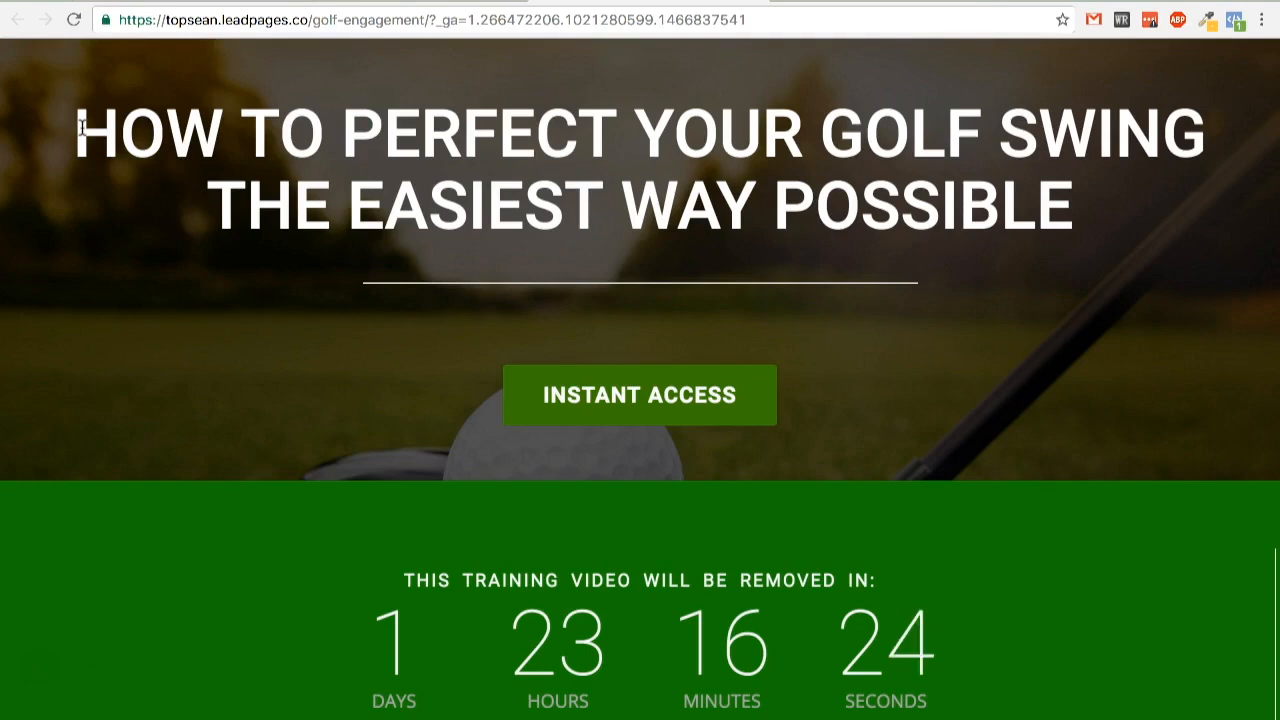
pyautogui.scroll(-1, 451, 160)
pyautogui.scroll(1, 437, 177)
# Switch to the Hotjar dashboard for snipercoaching.com and review its Last 24 Hour Activity section.
pyautogui.click(198, 3)
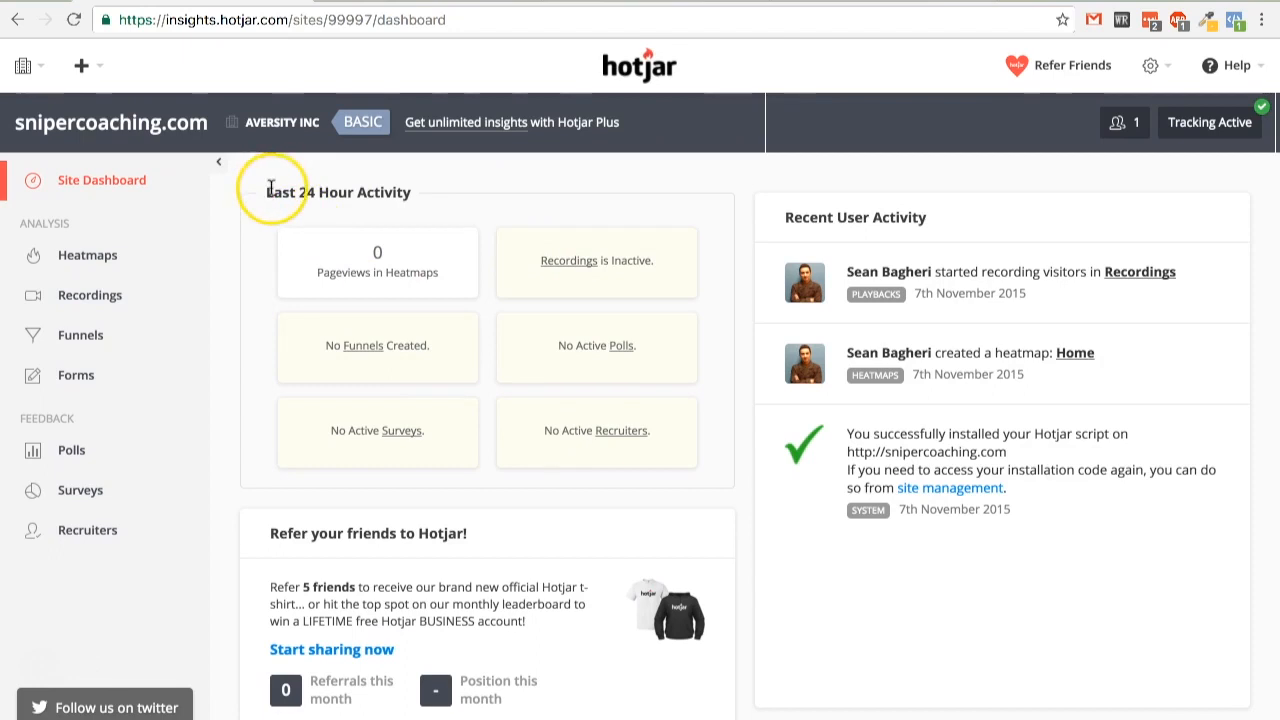
pyautogui.moveTo(270, 190); pyautogui.dragTo(370, 188)
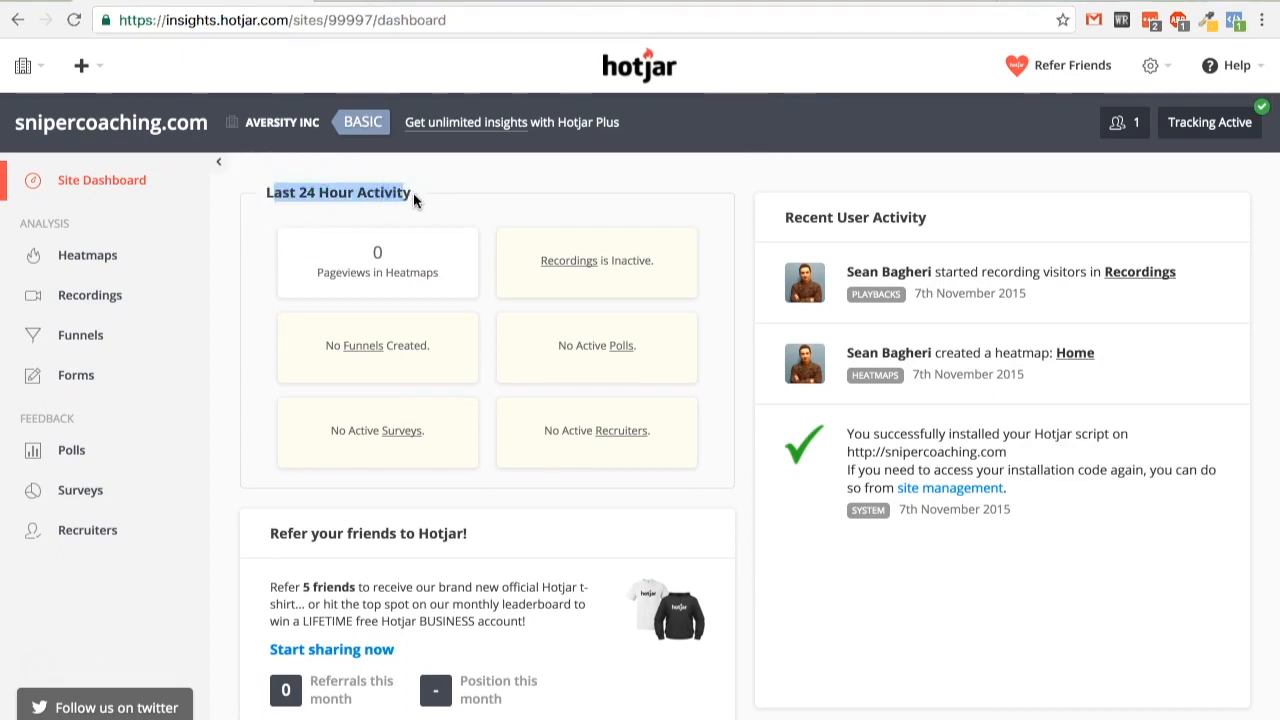
pyautogui.click(445, 153)
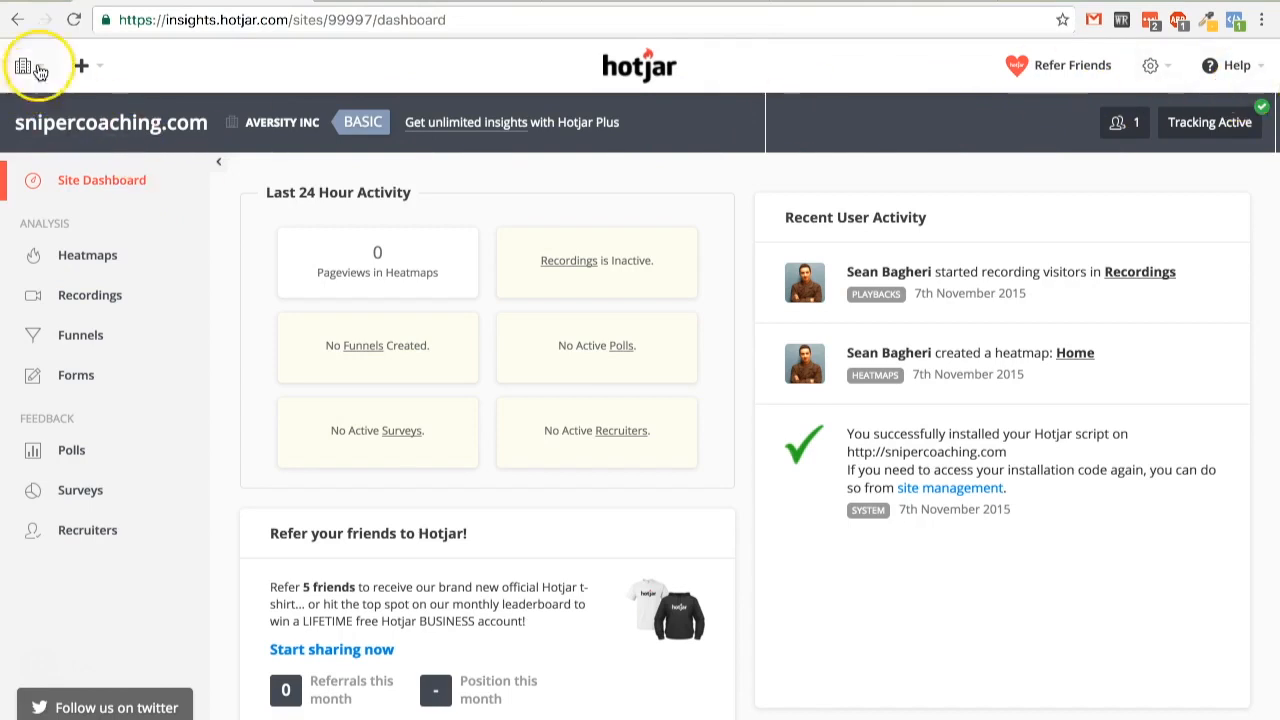
# Log out of the Hotjar account that holds the snipercoaching.com site.
pyautogui.click(1240, 66)
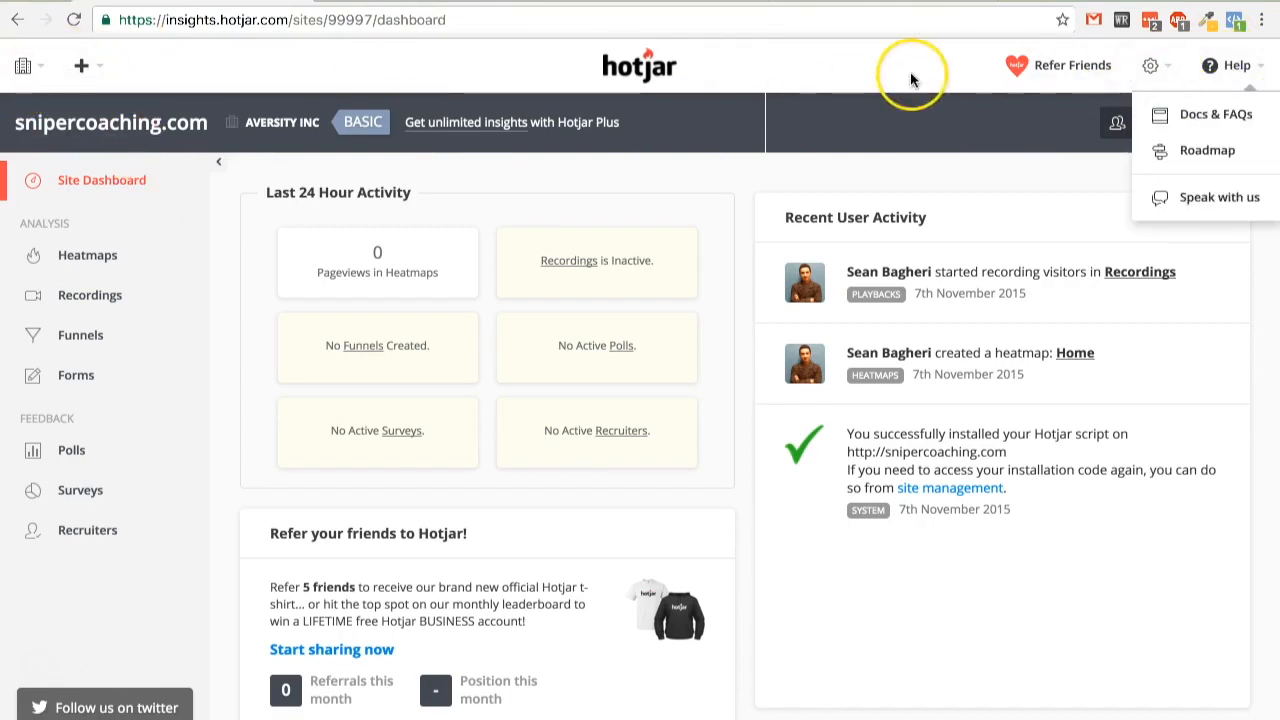
pyautogui.click(1150, 65)
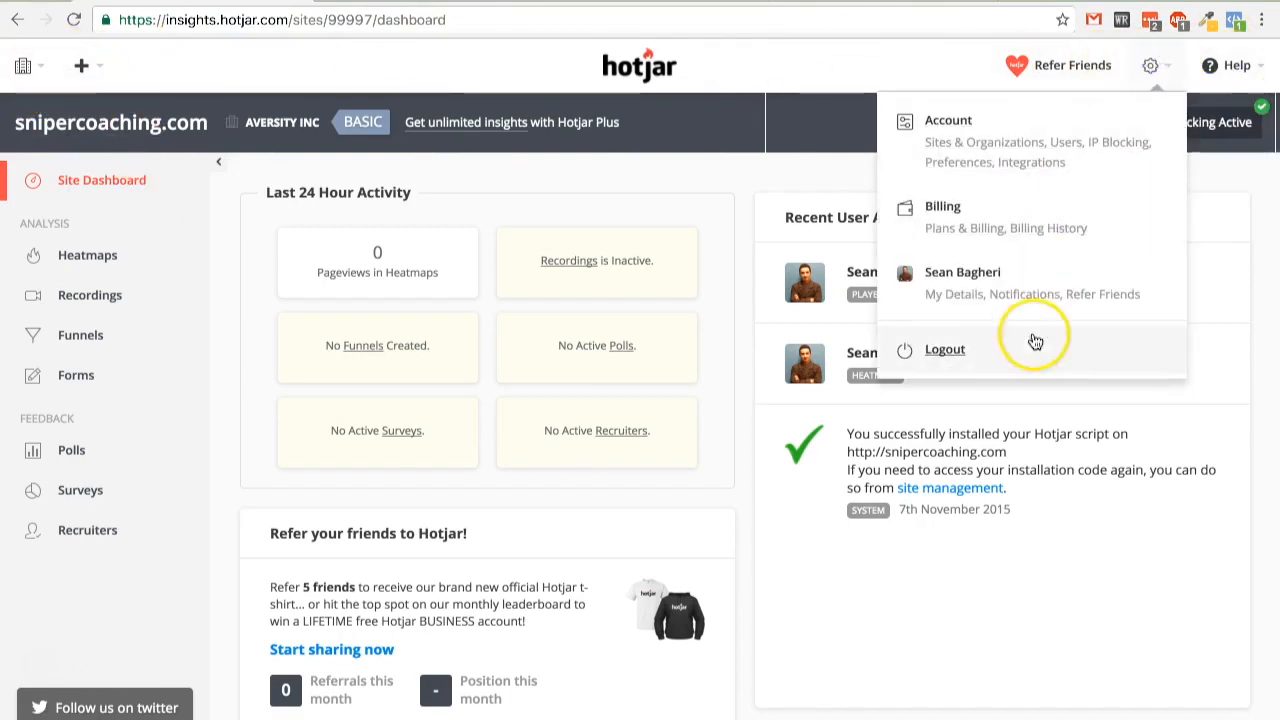
pyautogui.click(922, 348)
# Sign in to the Zenapet Hotjar account with its saved email and password, keeping the session signed in.
pyautogui.click(774, 270)
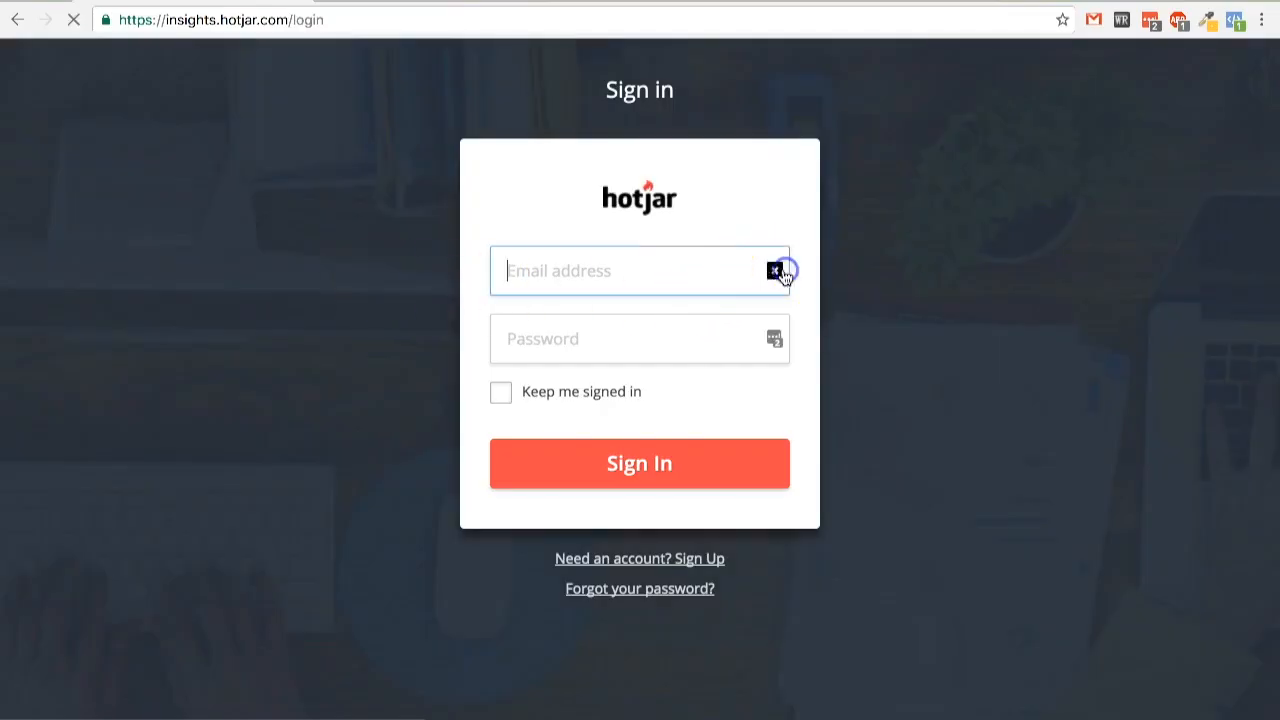
pyautogui.click(290, 287)
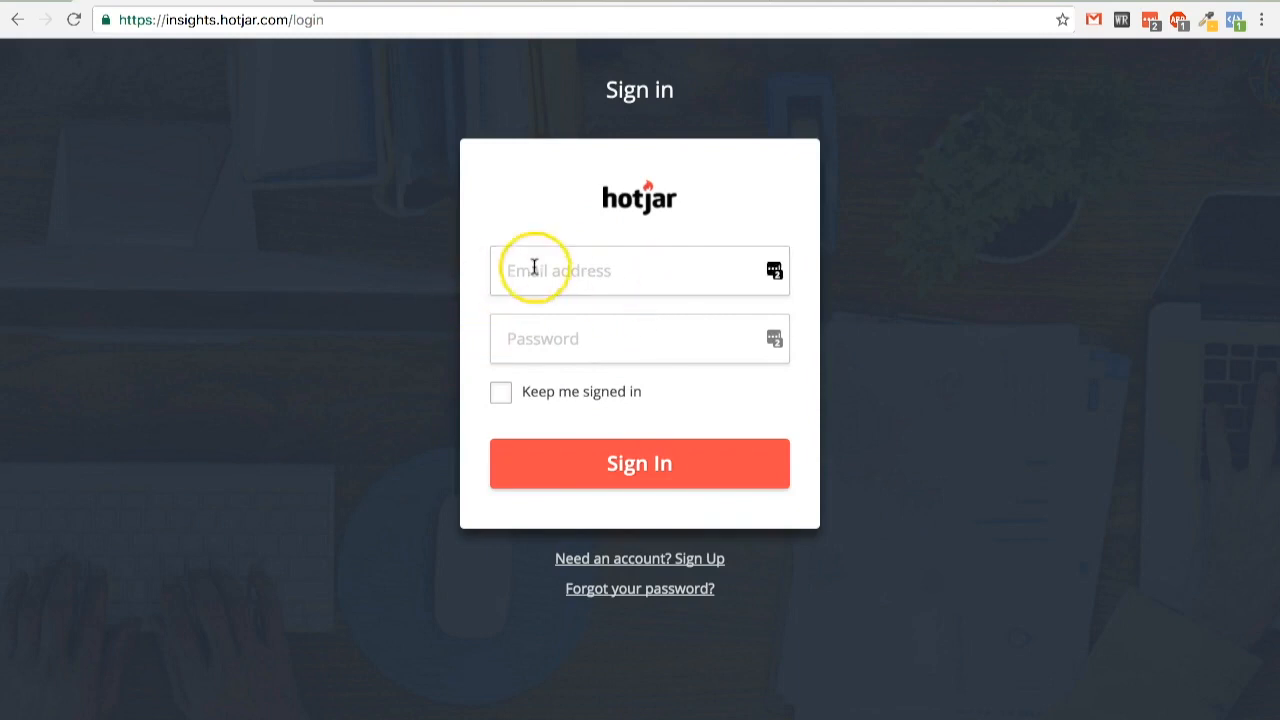
pyautogui.click(780, 272)
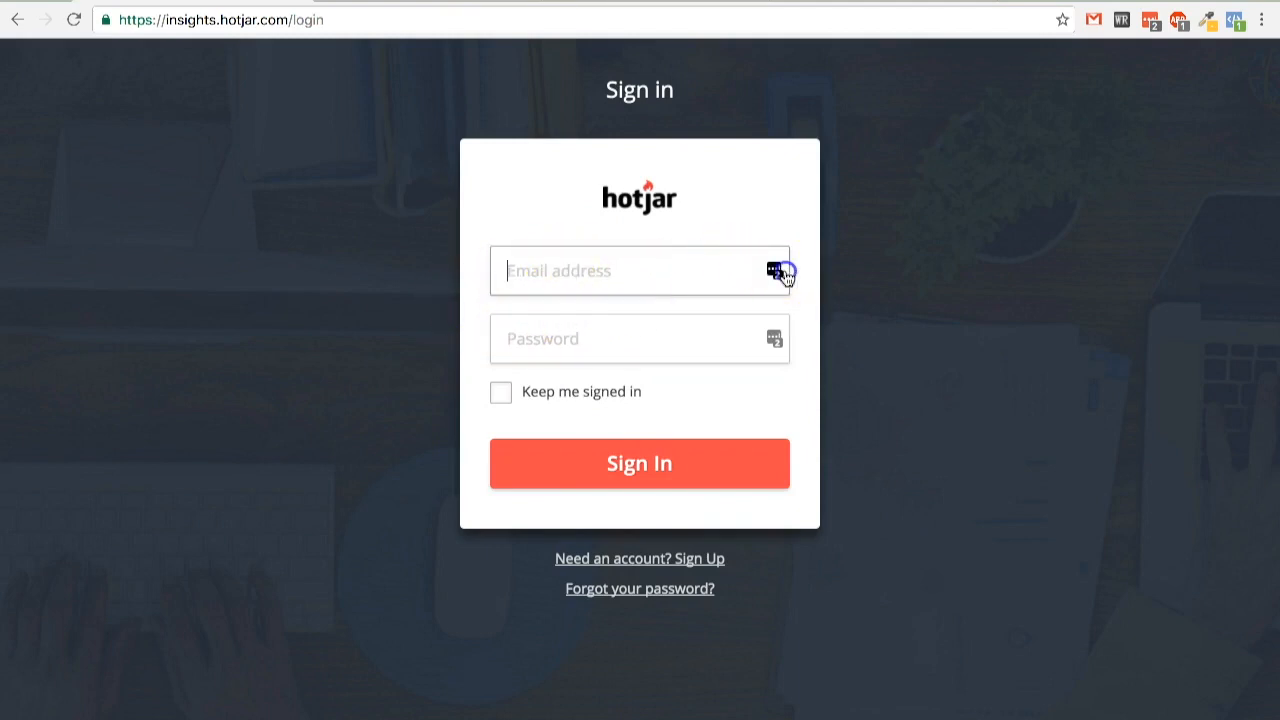
pyautogui.click(575, 441)
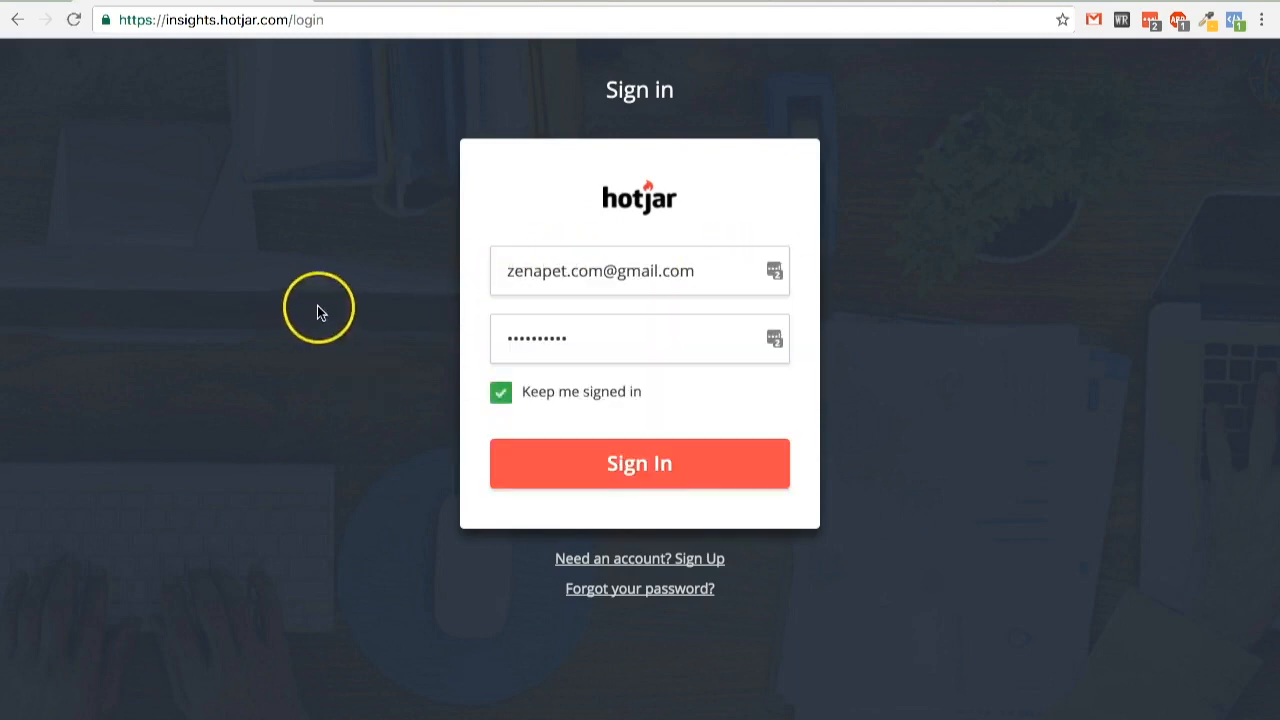
pyautogui.click(620, 449)
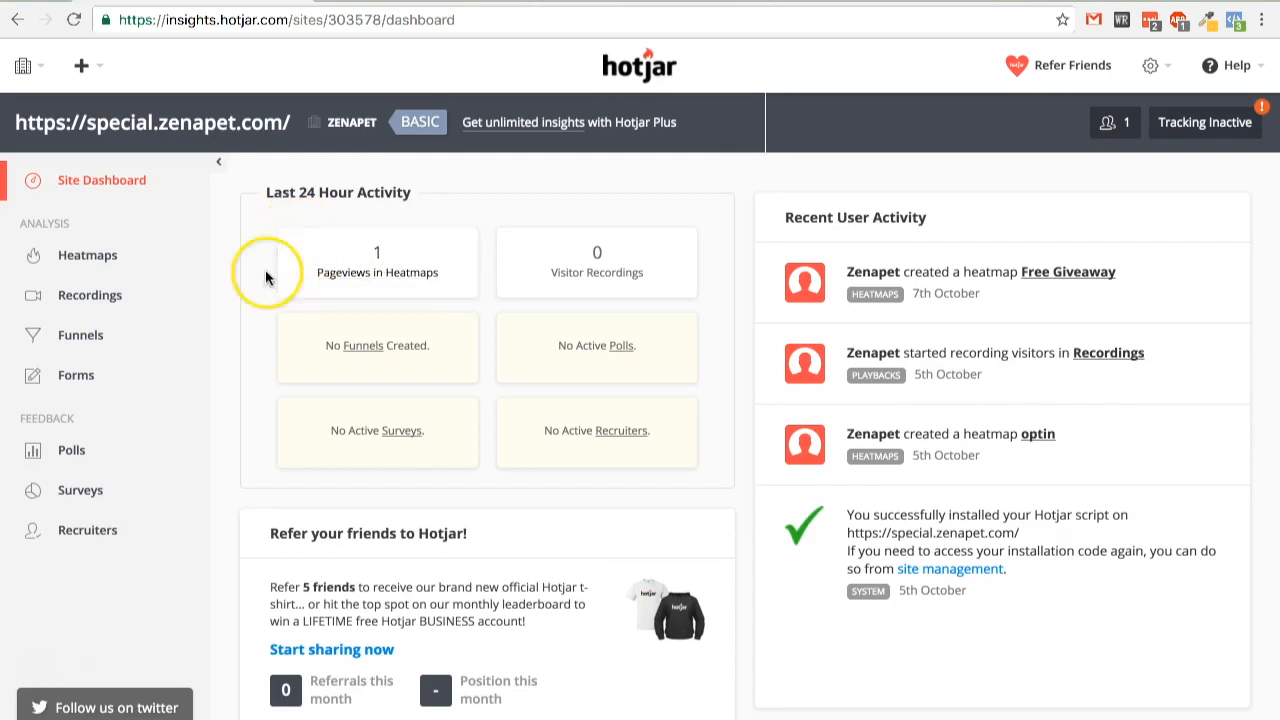
# Open the heatmap of the optin page and examine where desktop visitors click.
pyautogui.click(87, 258)
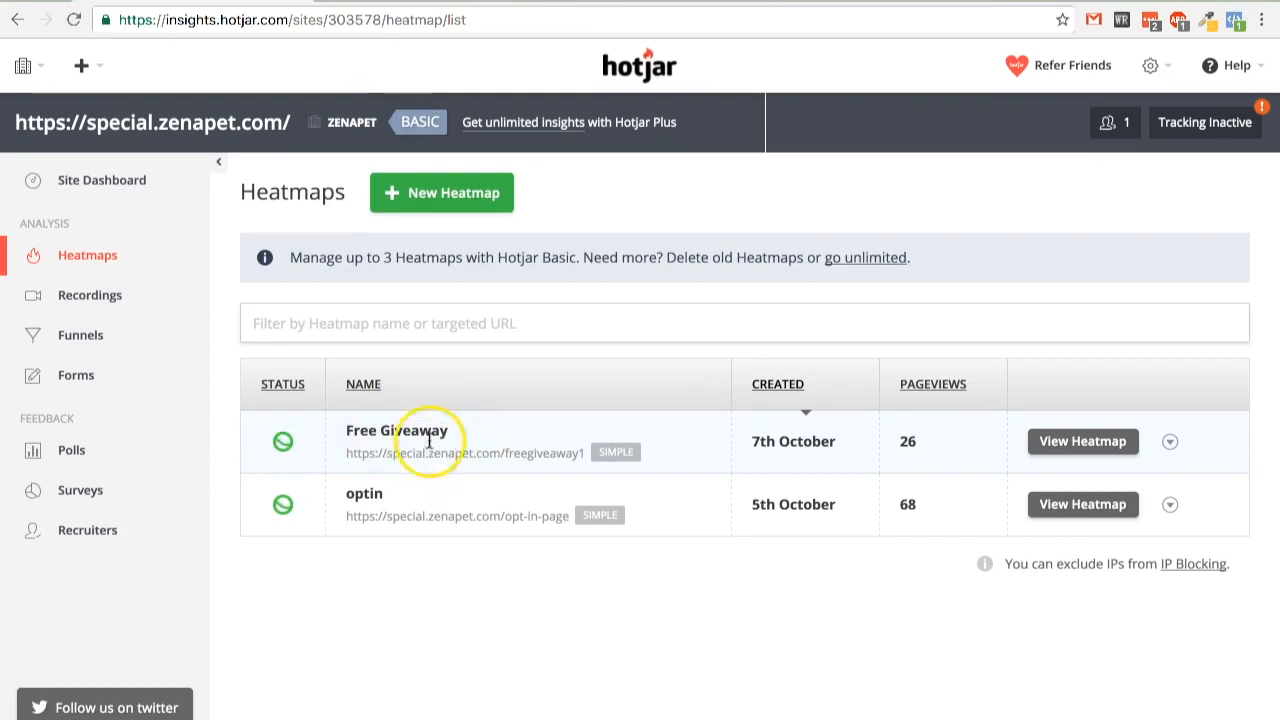
pyautogui.click(1077, 503)
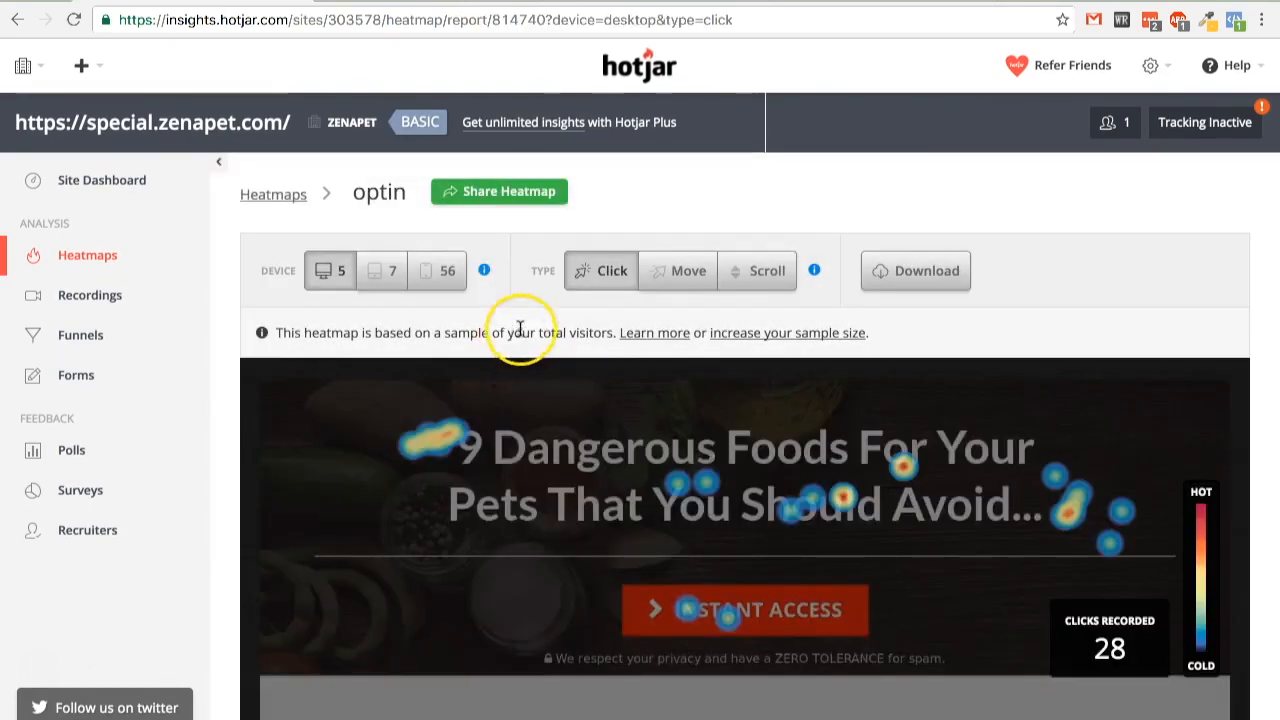
pyautogui.scroll(-2, 584, 373)
pyautogui.scroll(-1, 582, 369)
pyautogui.scroll(1, 563, 368)
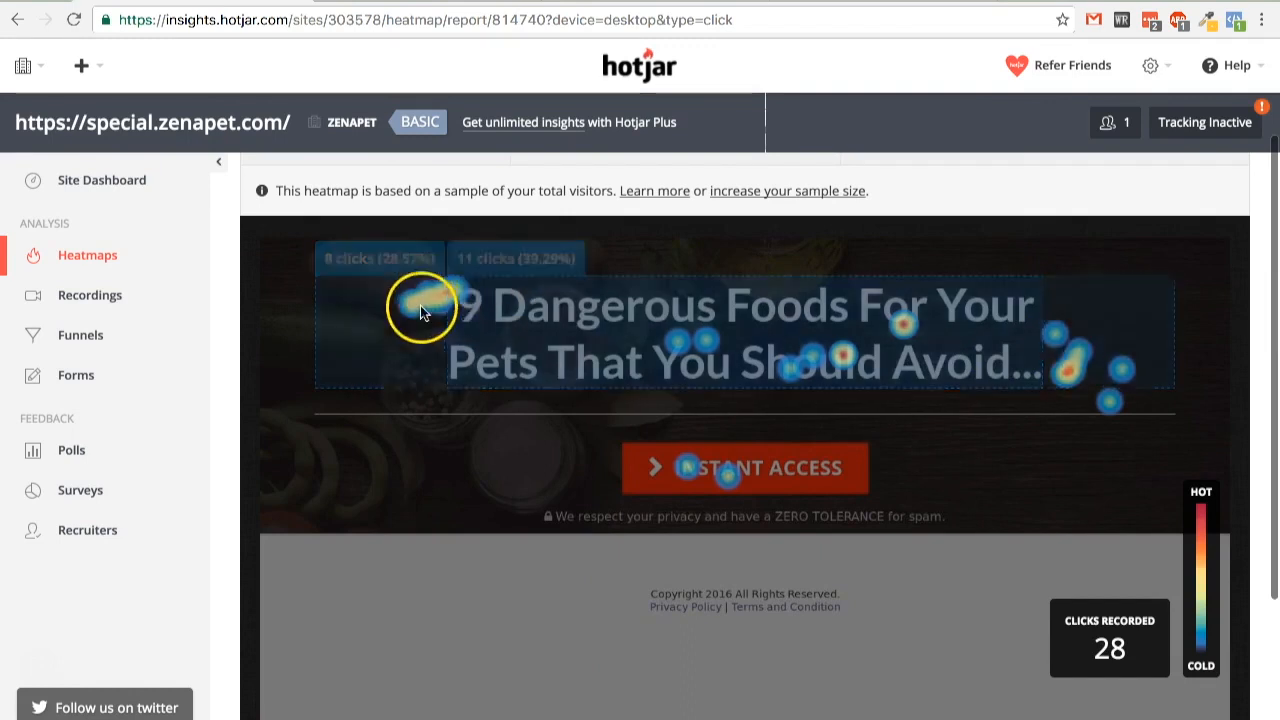
pyautogui.scroll(2, 524, 185)
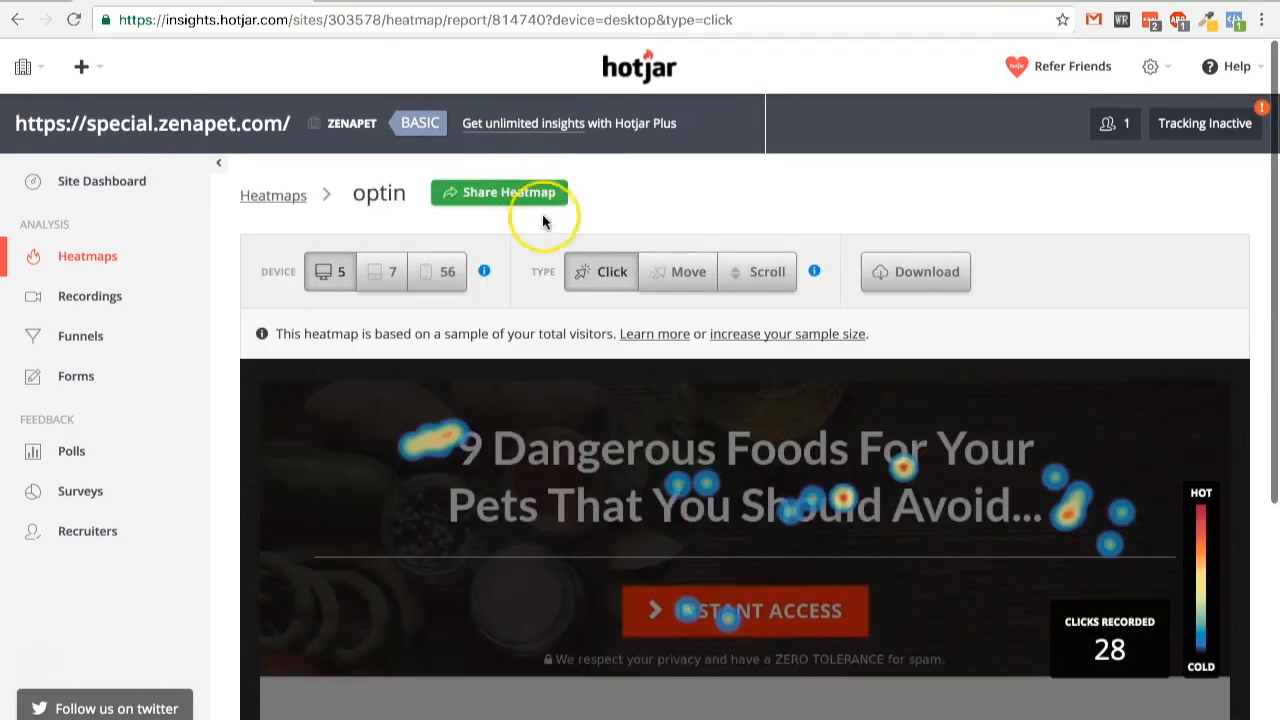
# Switch the optin heatmap to the Move type and examine desktop visitors' mouse movement across the page.
pyautogui.click(710, 271)
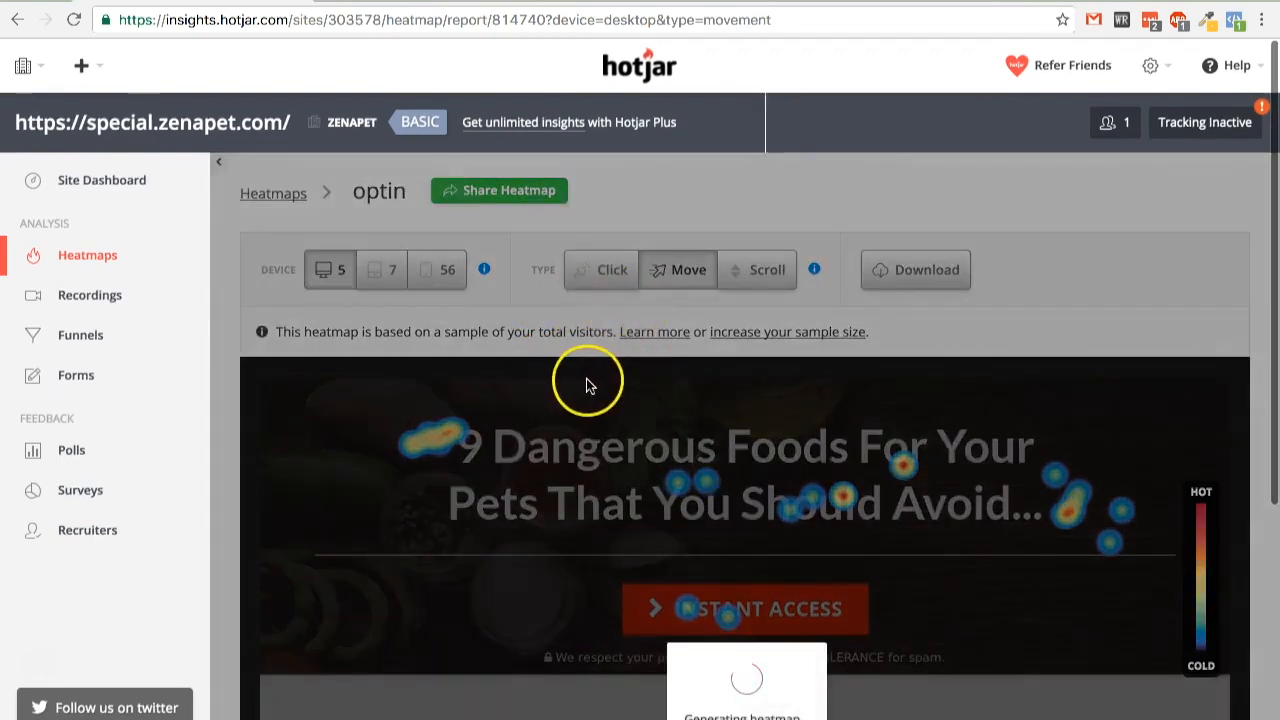
pyautogui.scroll(-1, 540, 460)
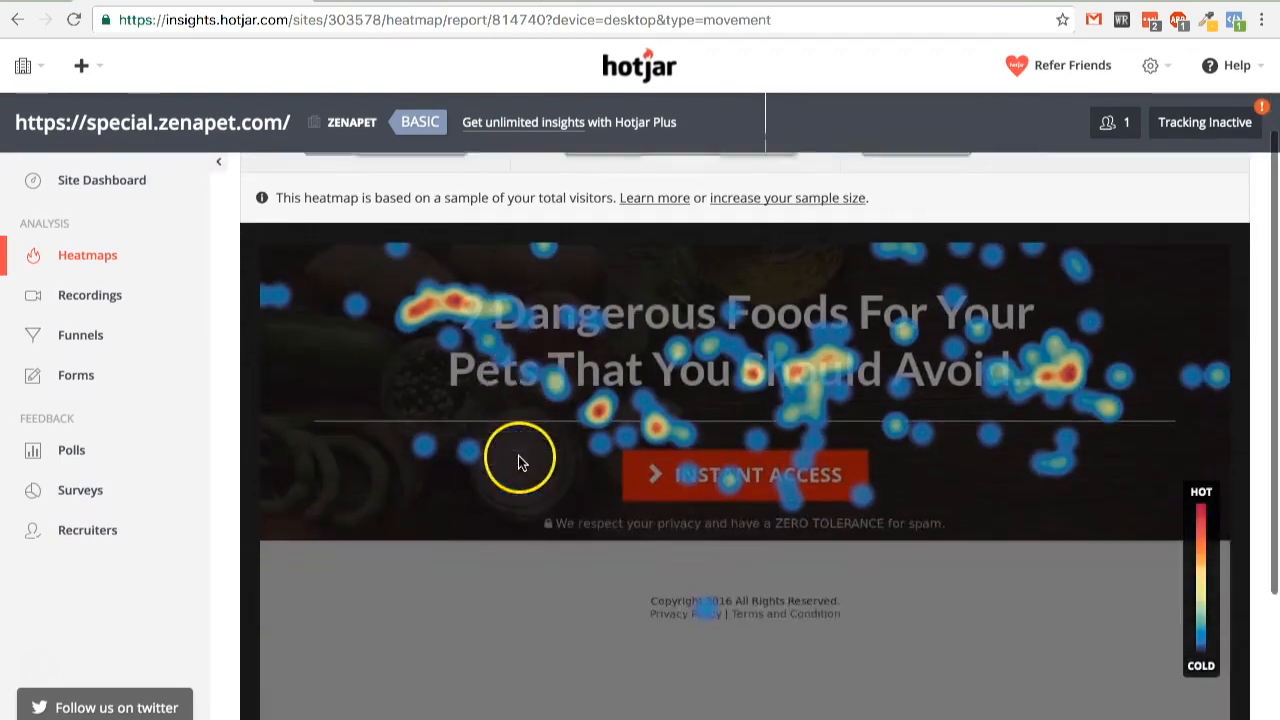
pyautogui.scroll(-2, 516, 458)
pyautogui.scroll(2, 514, 455)
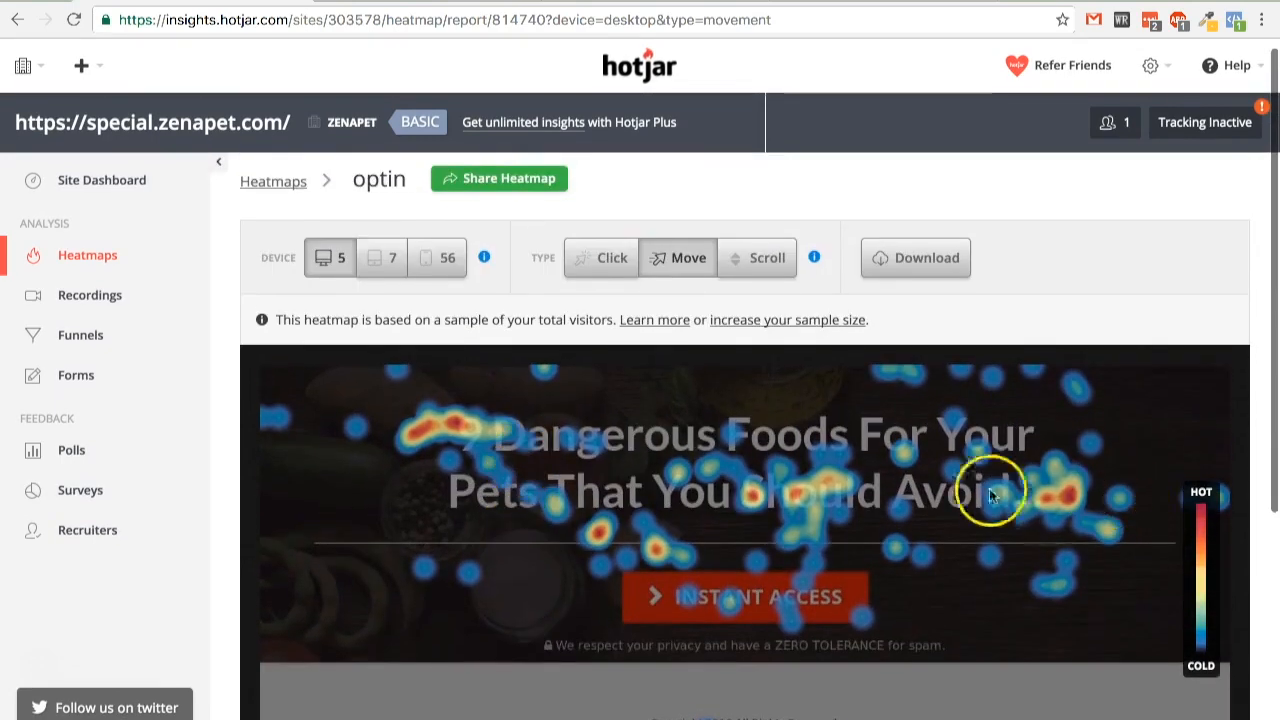
pyautogui.scroll(-2, 970, 495)
pyautogui.scroll(1, 950, 490)
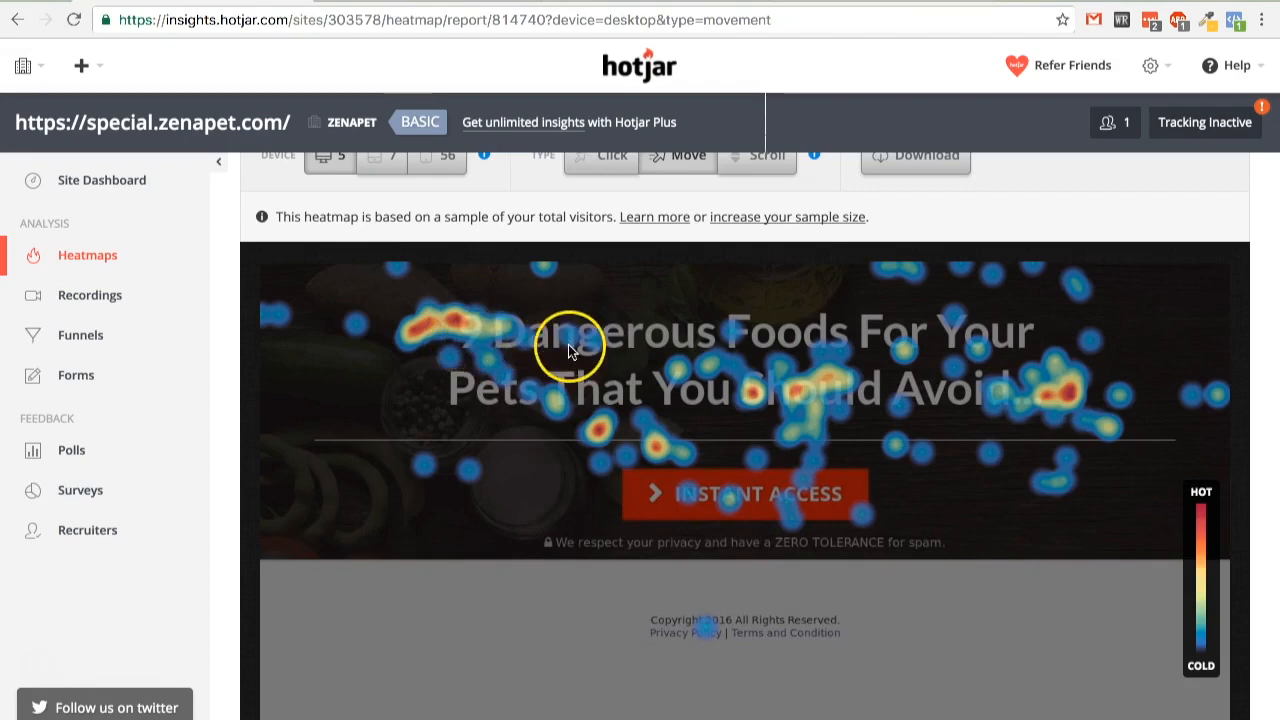
pyautogui.scroll(1, 397, 337)
# Open the site's visitor recordings and look through the list.
pyautogui.click(57, 292)
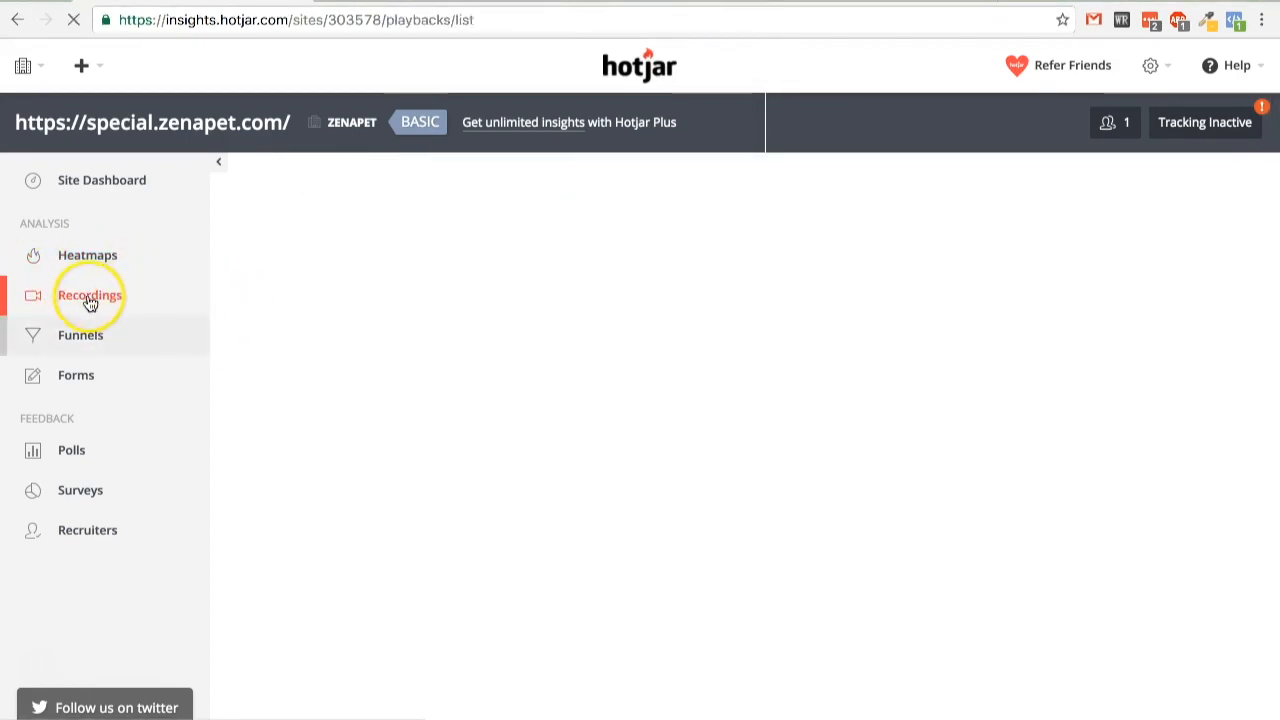
pyautogui.scroll(-4, 874, 433)
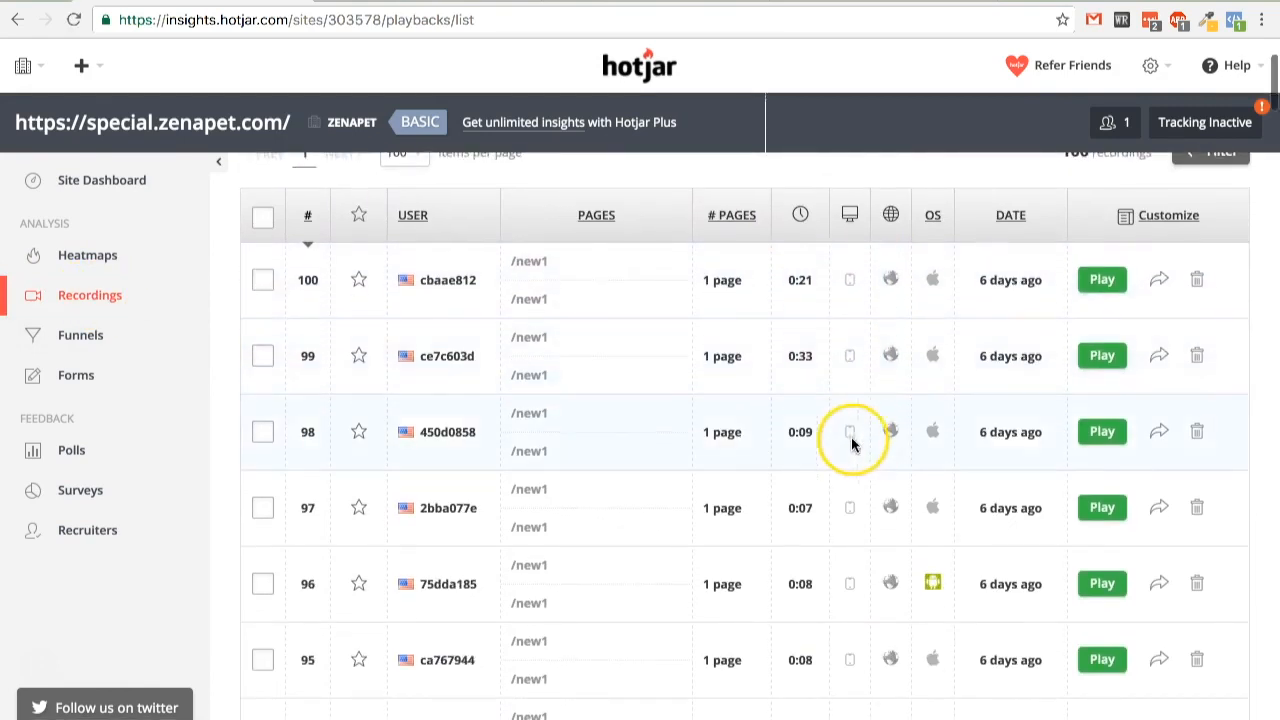
pyautogui.scroll(3, 751, 422)
pyautogui.scroll(2, 765, 422)
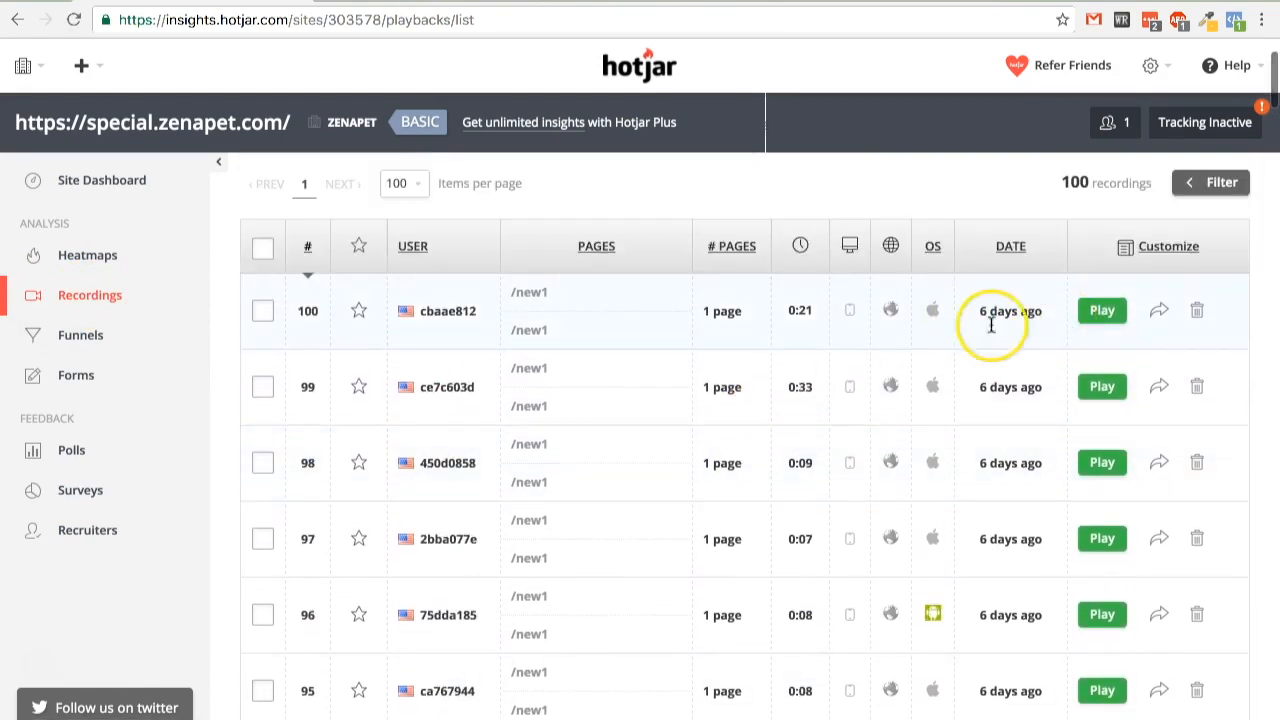
# Play visitor recording 100 from the recordings list.
pyautogui.click(1100, 306)
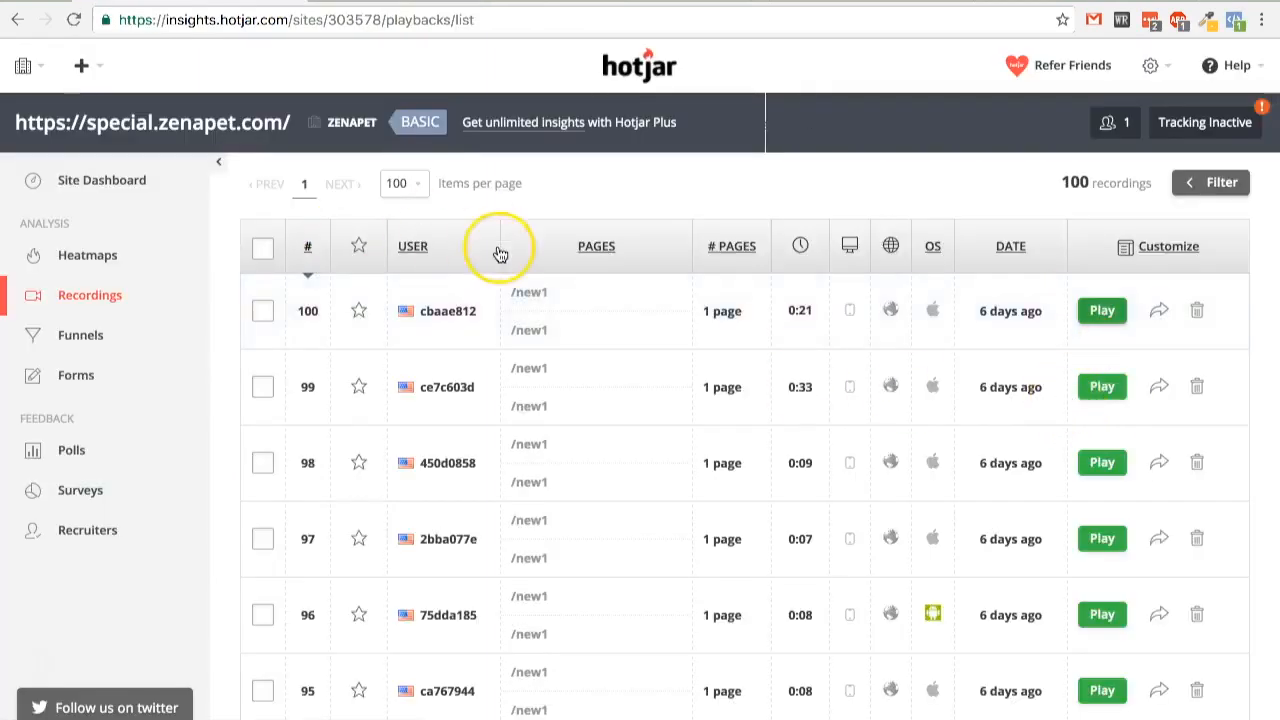
pyautogui.scroll(3, 400, 250)
pyautogui.scroll(-1, 760, 279)
pyautogui.click(908, 343)
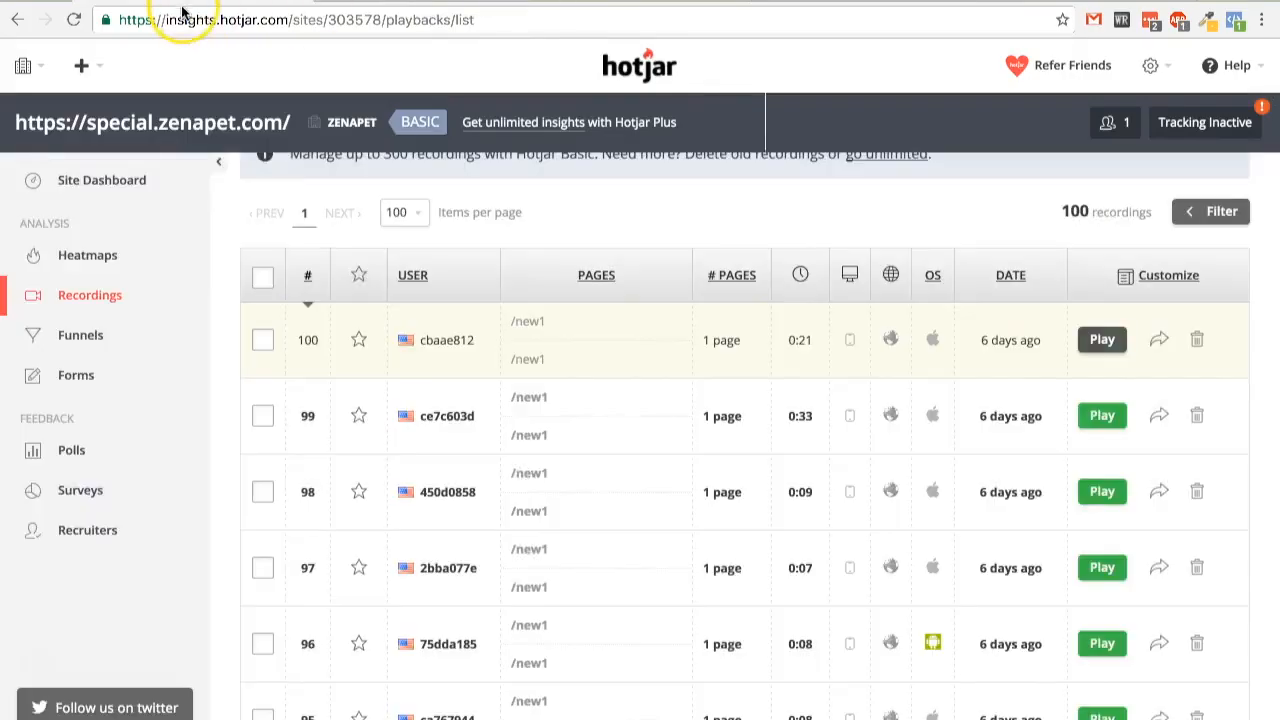
# Read the notice about the Hotjar Basic recordings limit above the recordings list.
pyautogui.scroll(2, 311, 217)
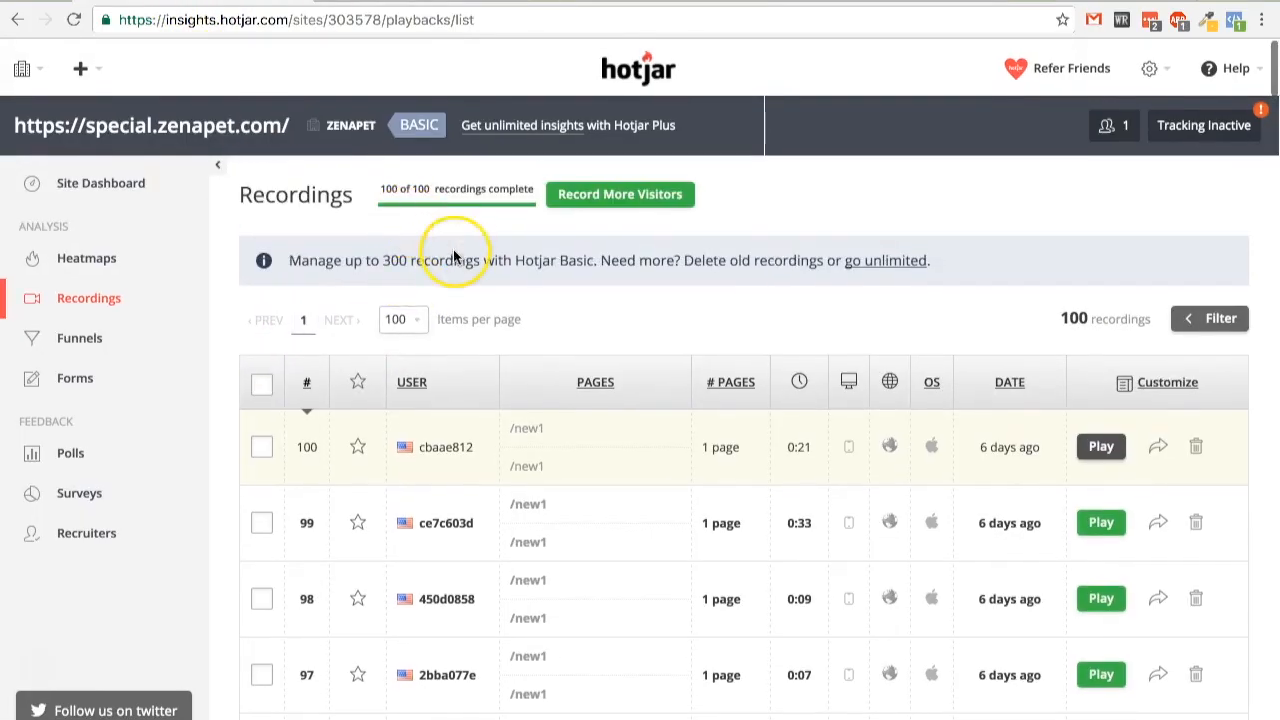
pyautogui.moveTo(670, 257); pyautogui.dragTo(686, 255)
pyautogui.click(705, 256)
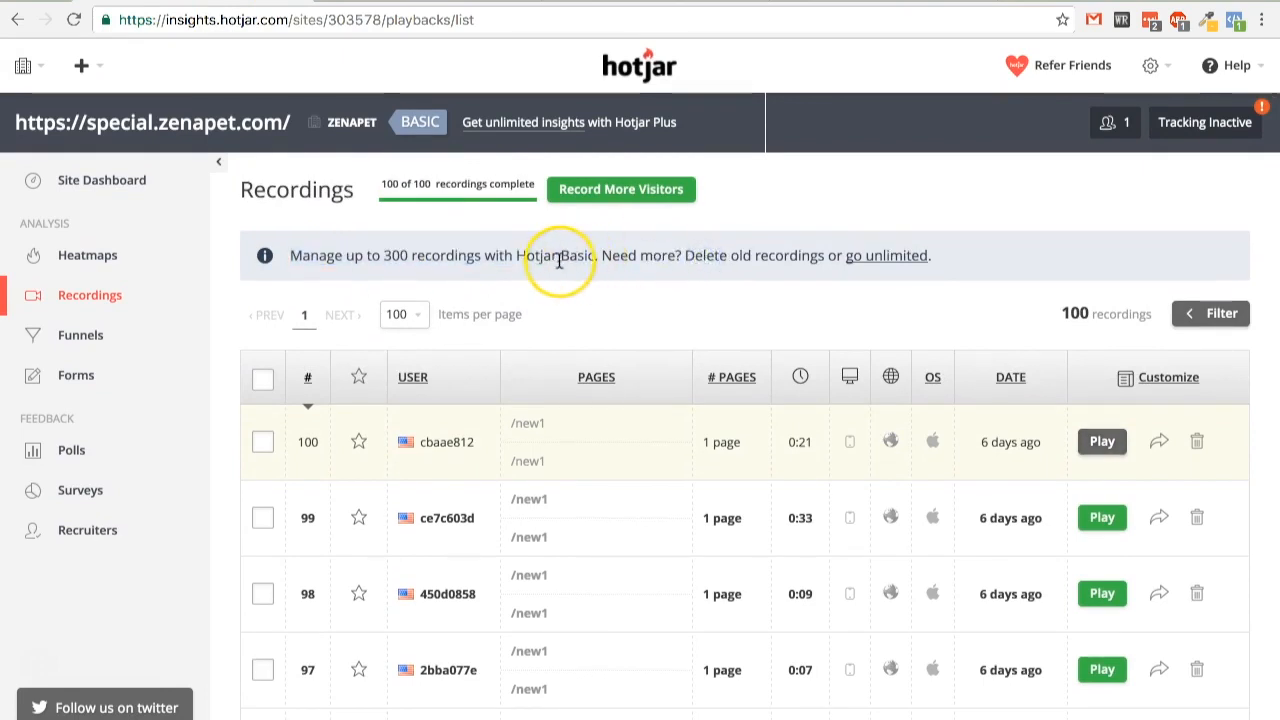
# Log out of the Zenapet account and fill the sign-in form with the other saved account's email and password.
pyautogui.click(1151, 66)
pyautogui.click(937, 355)
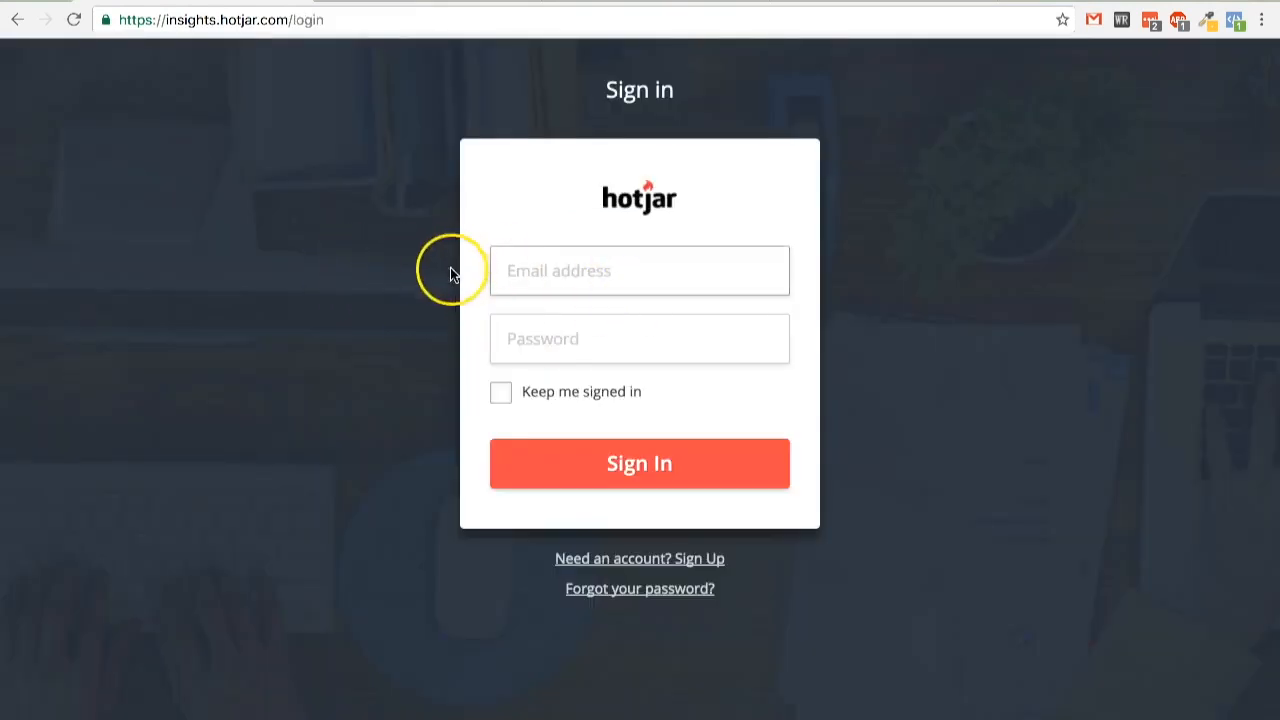
pyautogui.click(774, 270)
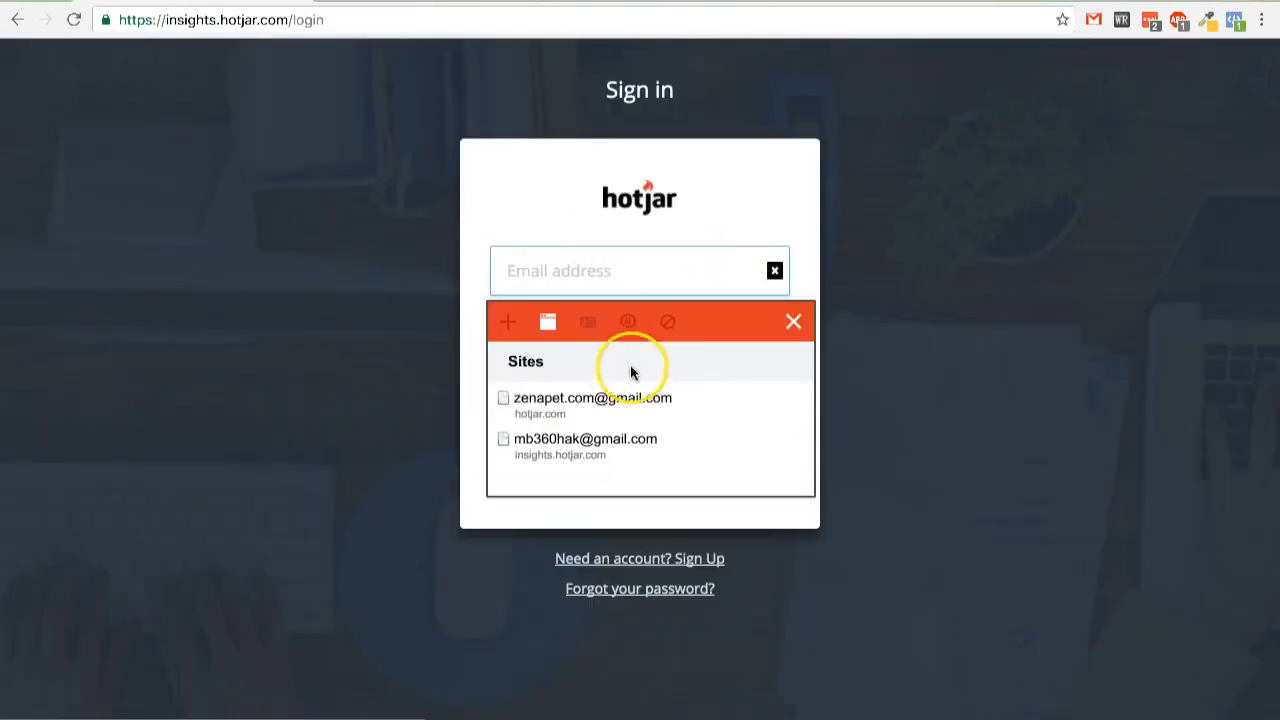
pyautogui.click(572, 455)
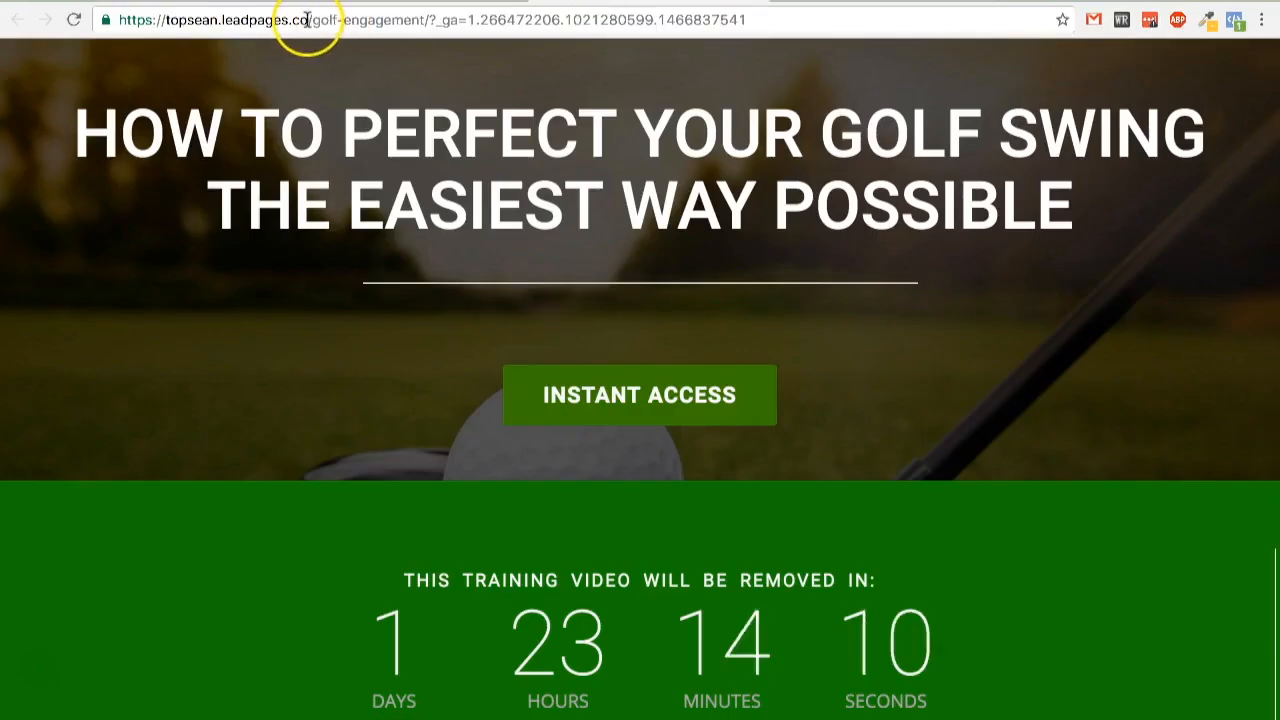
pyautogui.moveTo(308, 20); pyautogui.dragTo(398, 22)
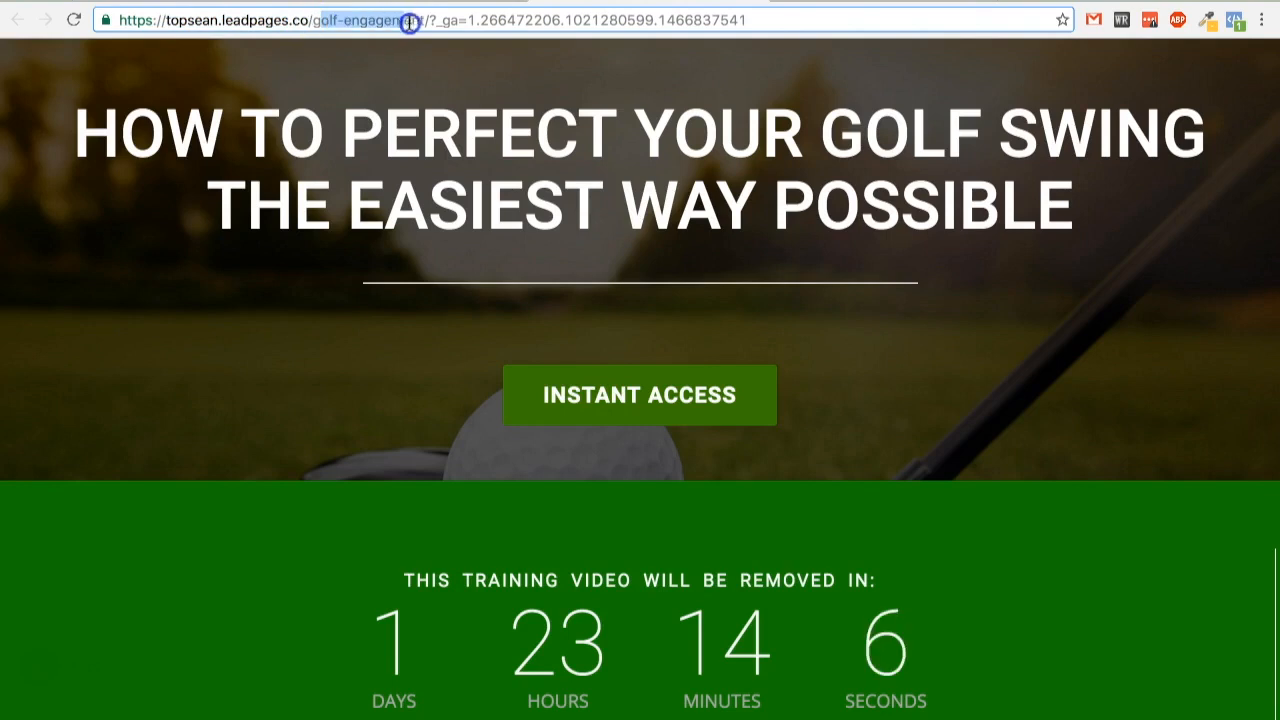
pyautogui.click(310, 20)
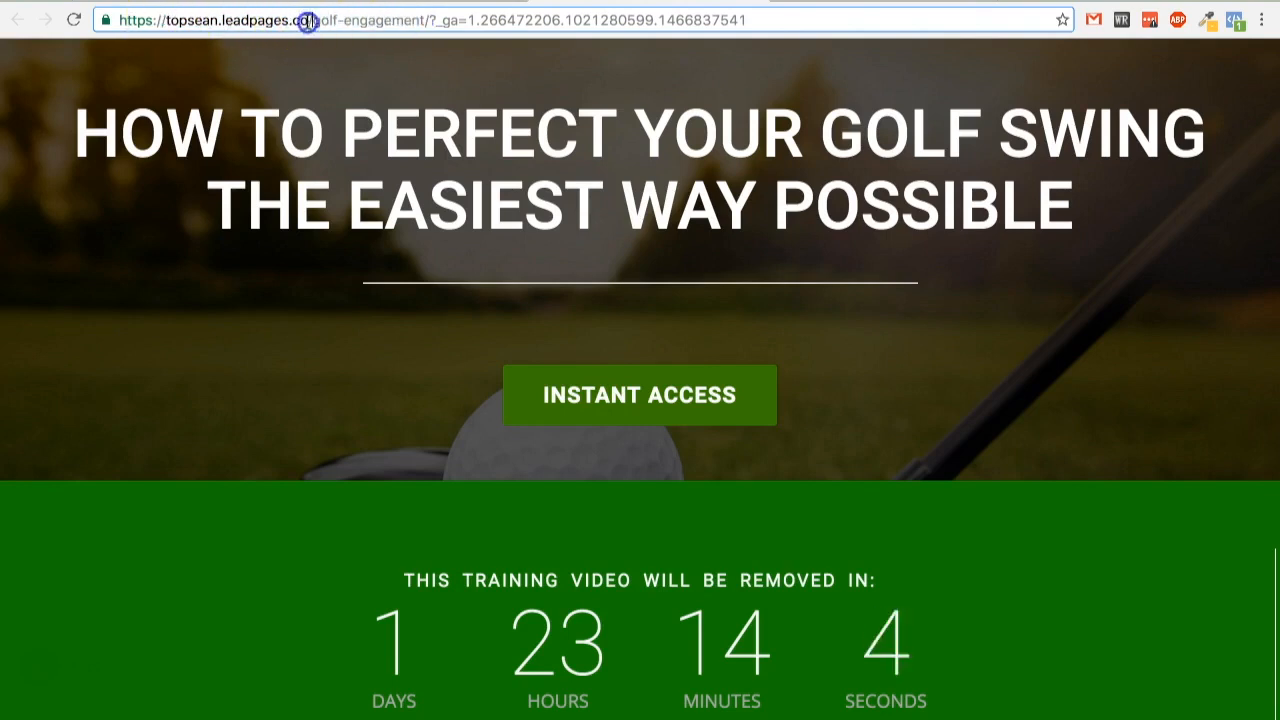
pyautogui.moveTo(199, 25); pyautogui.dragTo(168, 25)
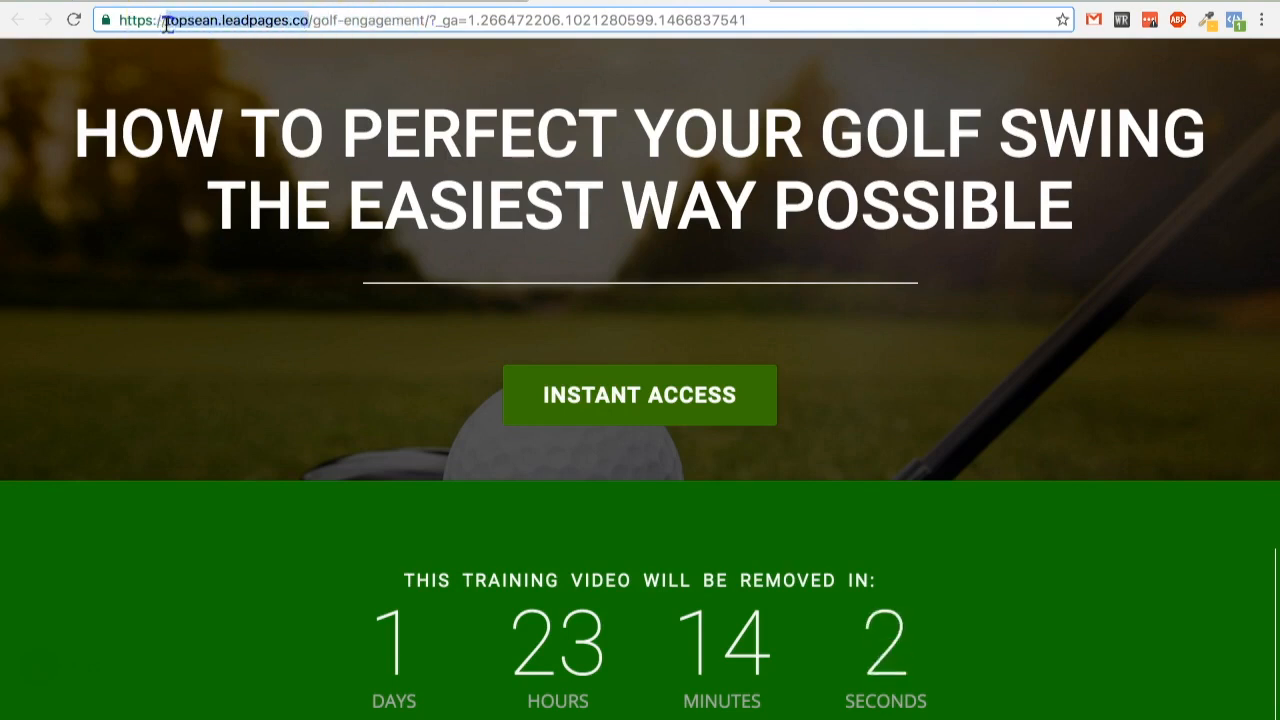
pyautogui.rightClick(157, 25)
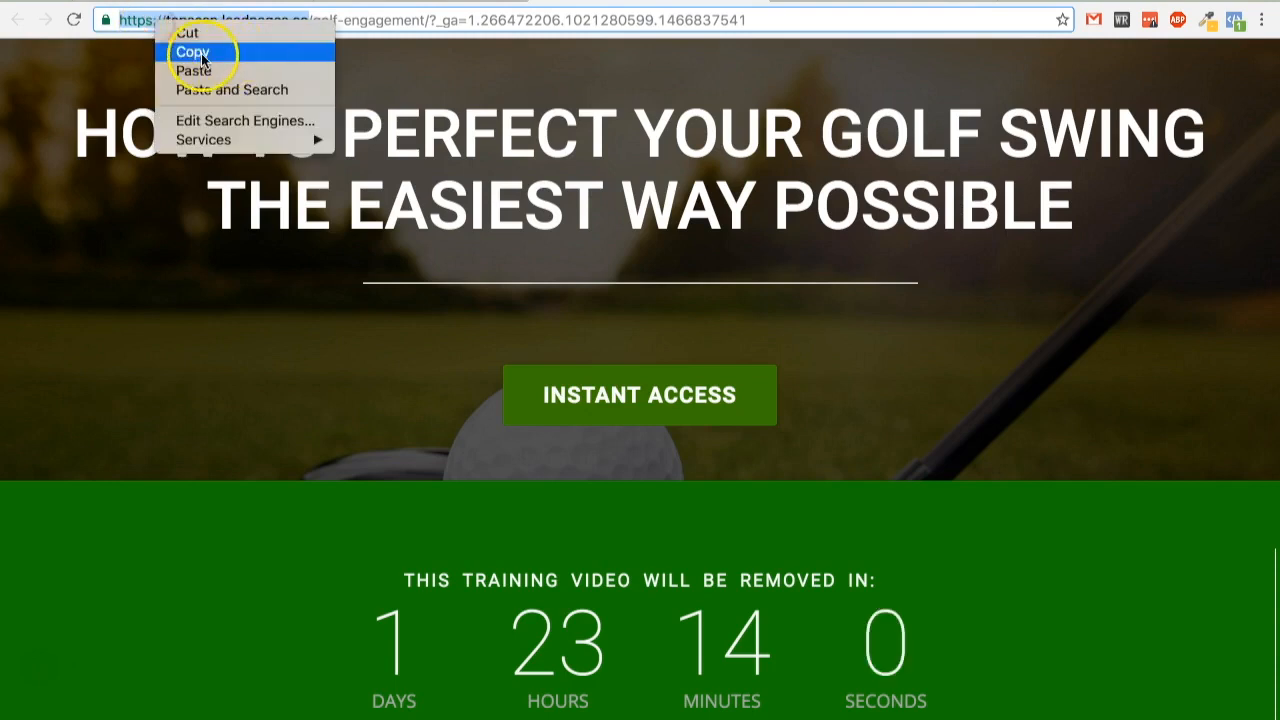
pyautogui.click(258, 52)
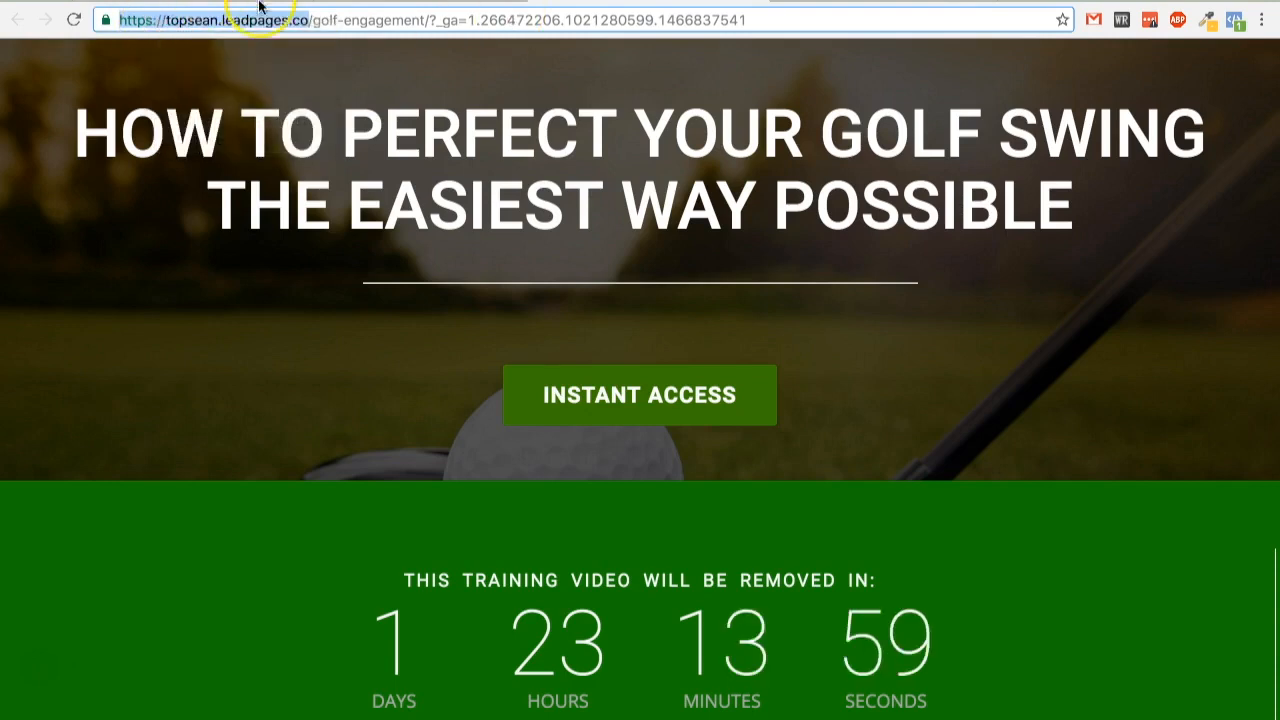
pyautogui.click(185, 2)
pyautogui.click(88, 64)
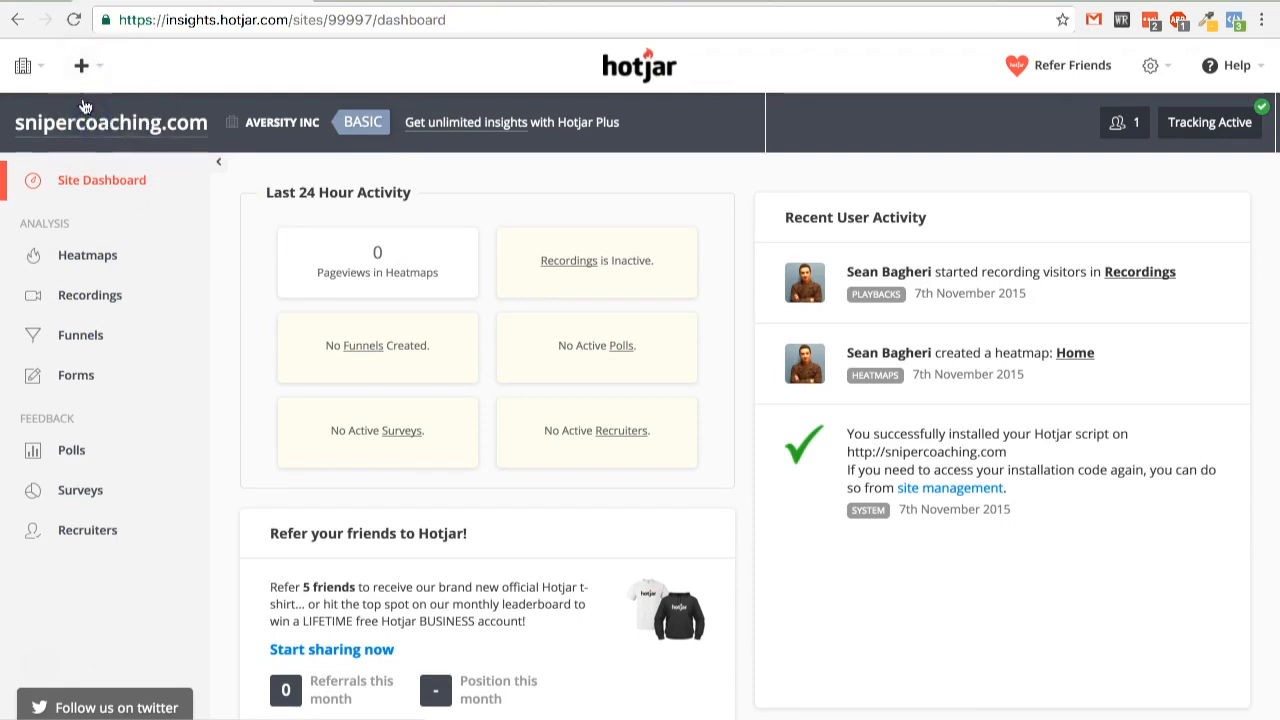
pyautogui.click(80, 63)
pyautogui.click(114, 108)
pyautogui.click(306, 292)
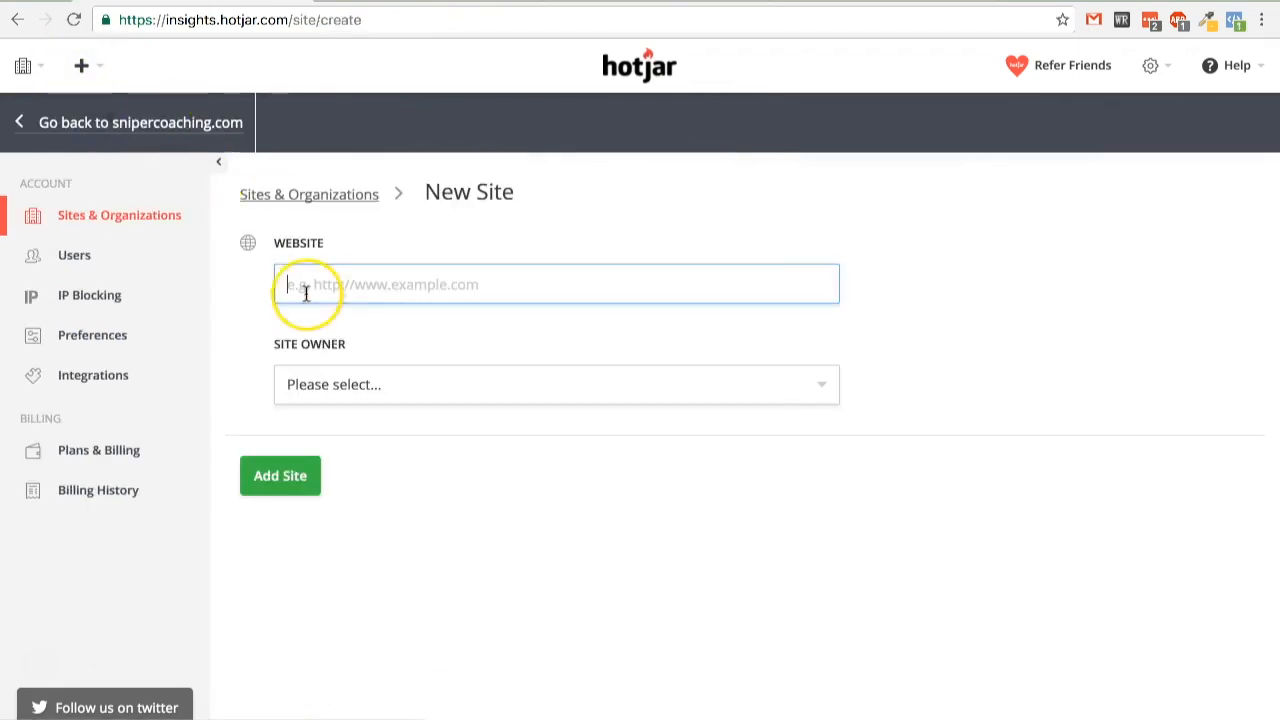
pyautogui.rightClick(356, 284)
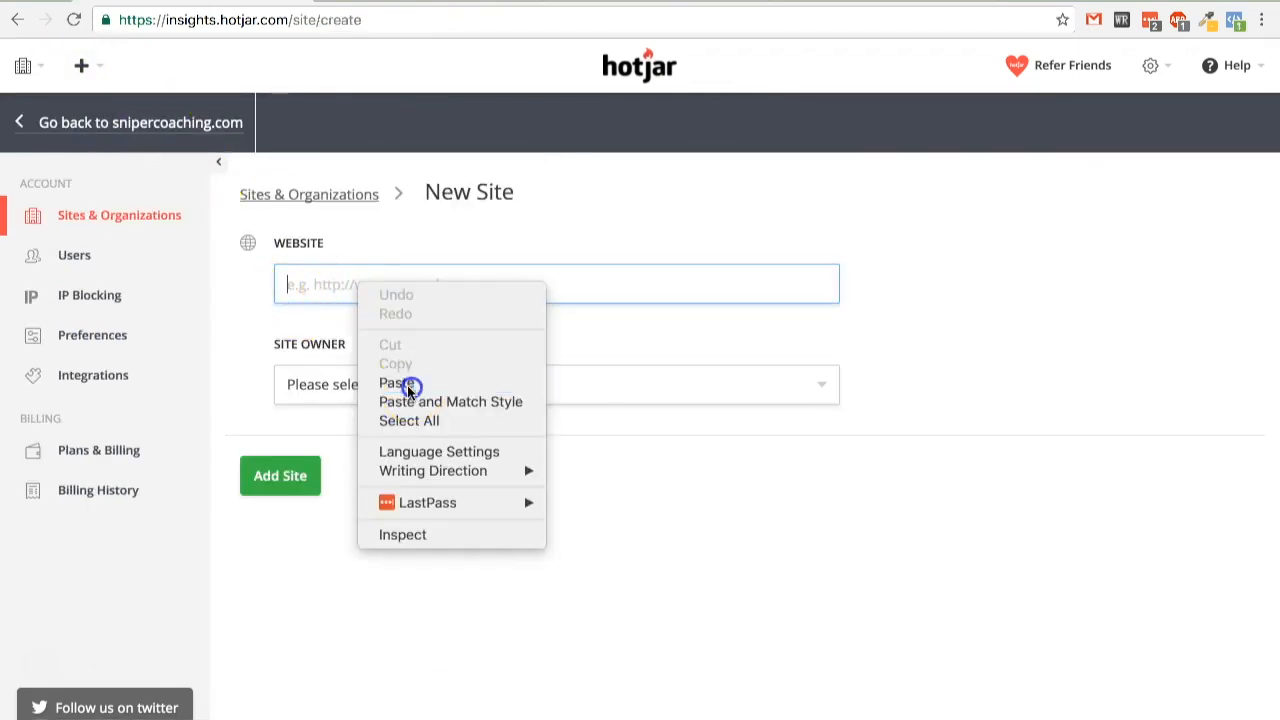
pyautogui.click(397, 383)
# Set the site owner to Aversity Inc, declare its ownership and add the site.
pyautogui.click(473, 390)
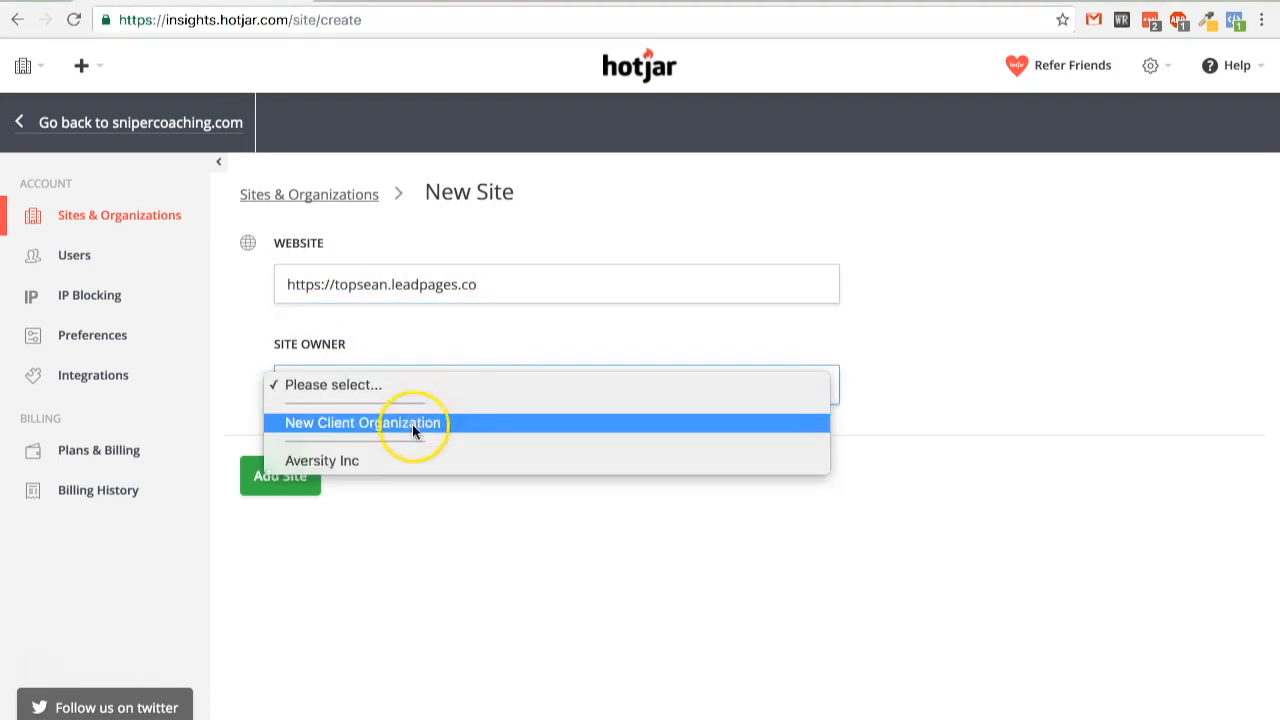
pyautogui.click(252, 460)
pyautogui.click(284, 444)
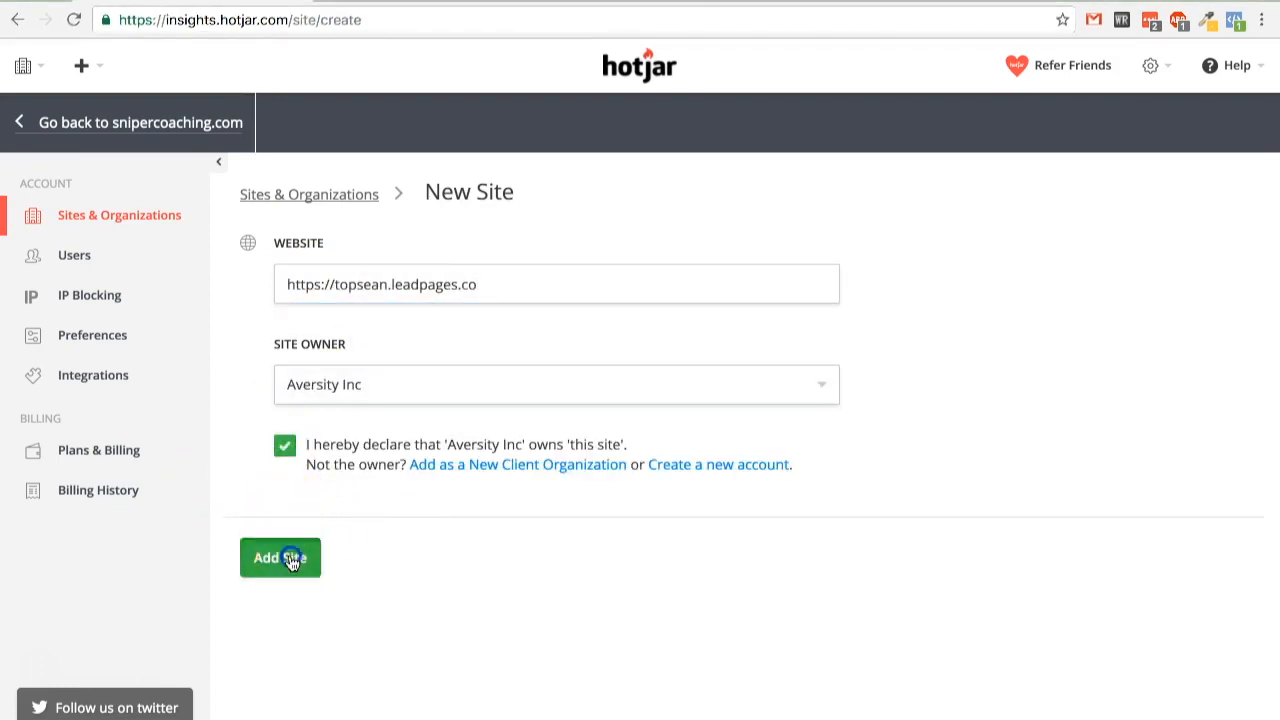
pyautogui.click(289, 557)
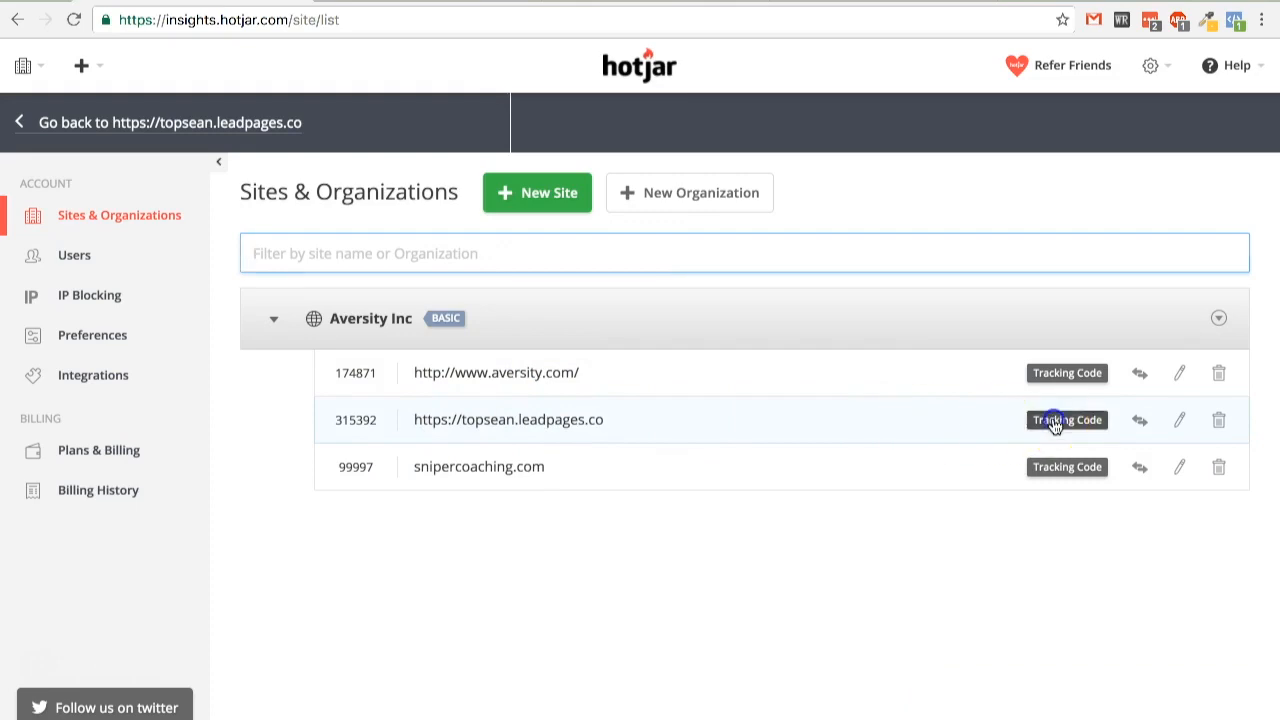
pyautogui.click(1062, 420)
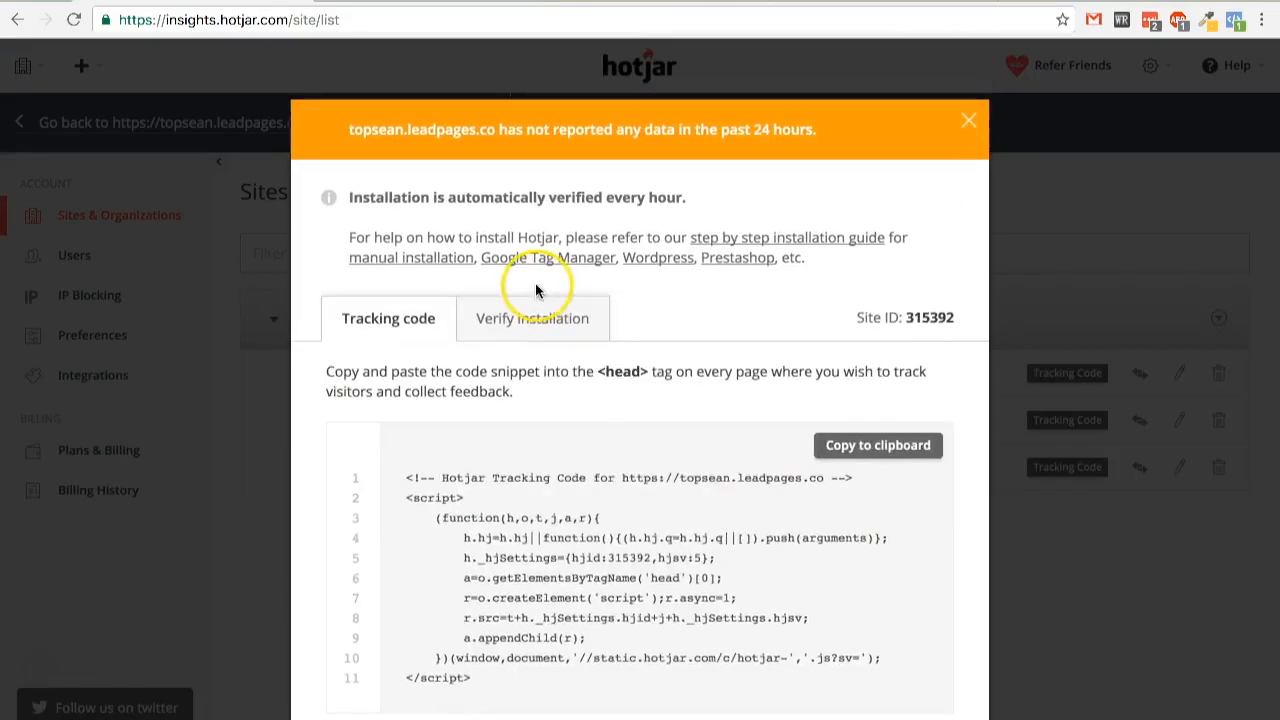
pyautogui.click(851, 446)
pyautogui.scroll(-1, 658, 498)
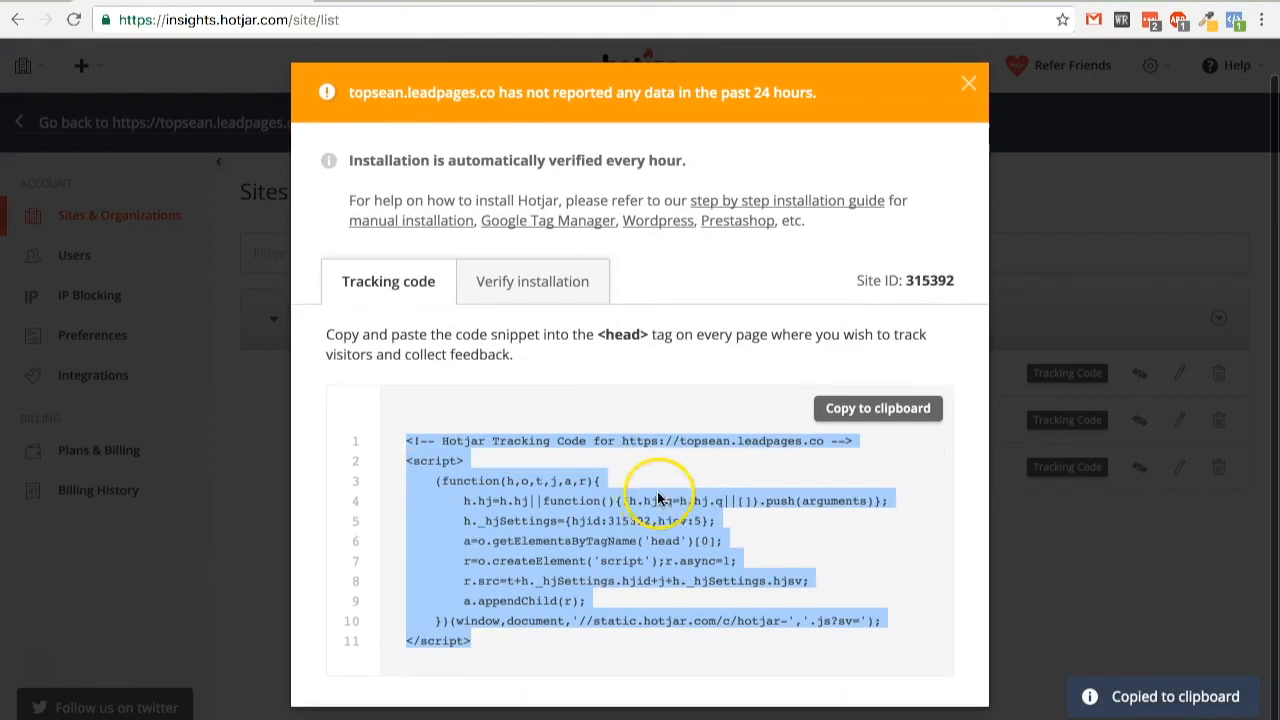
# Switch to Leadpages, find the golf-direct page in the page list and open it for editing.
pyautogui.click(435, 8)
pyautogui.scroll(4, 336, 137)
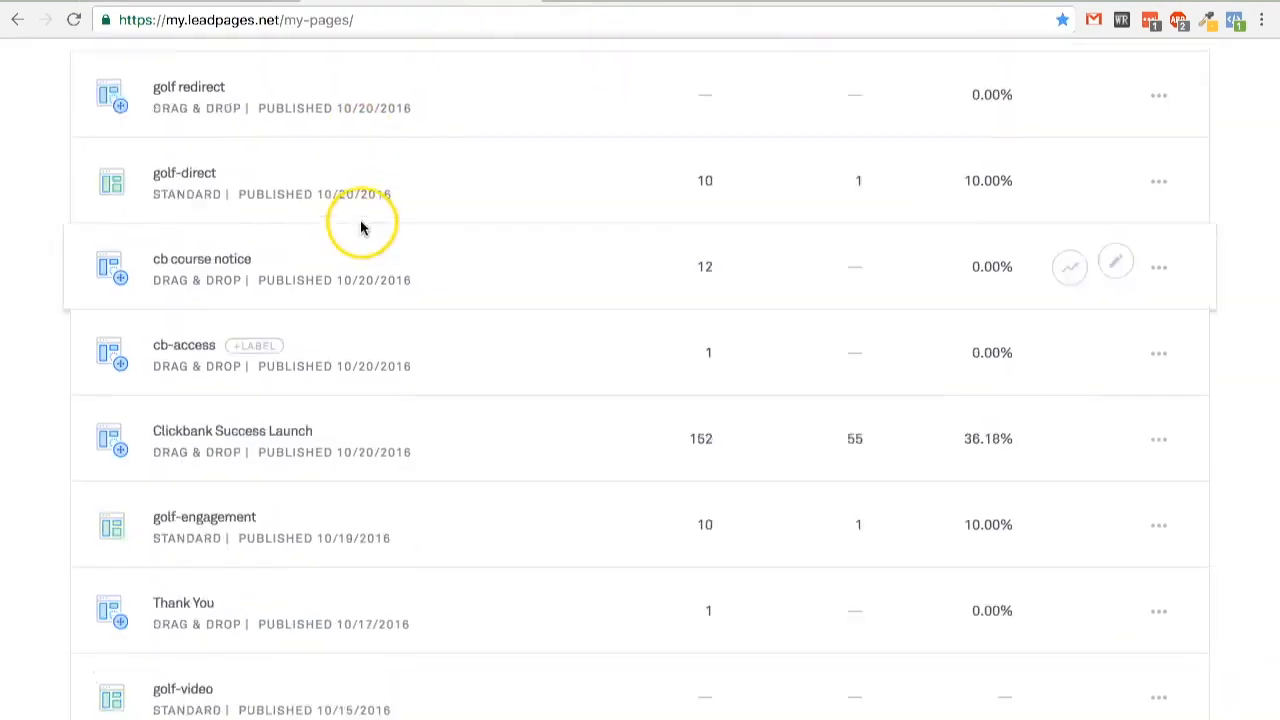
pyautogui.scroll(-4, 209, 249)
pyautogui.scroll(2, 220, 263)
pyautogui.scroll(-2, 217, 262)
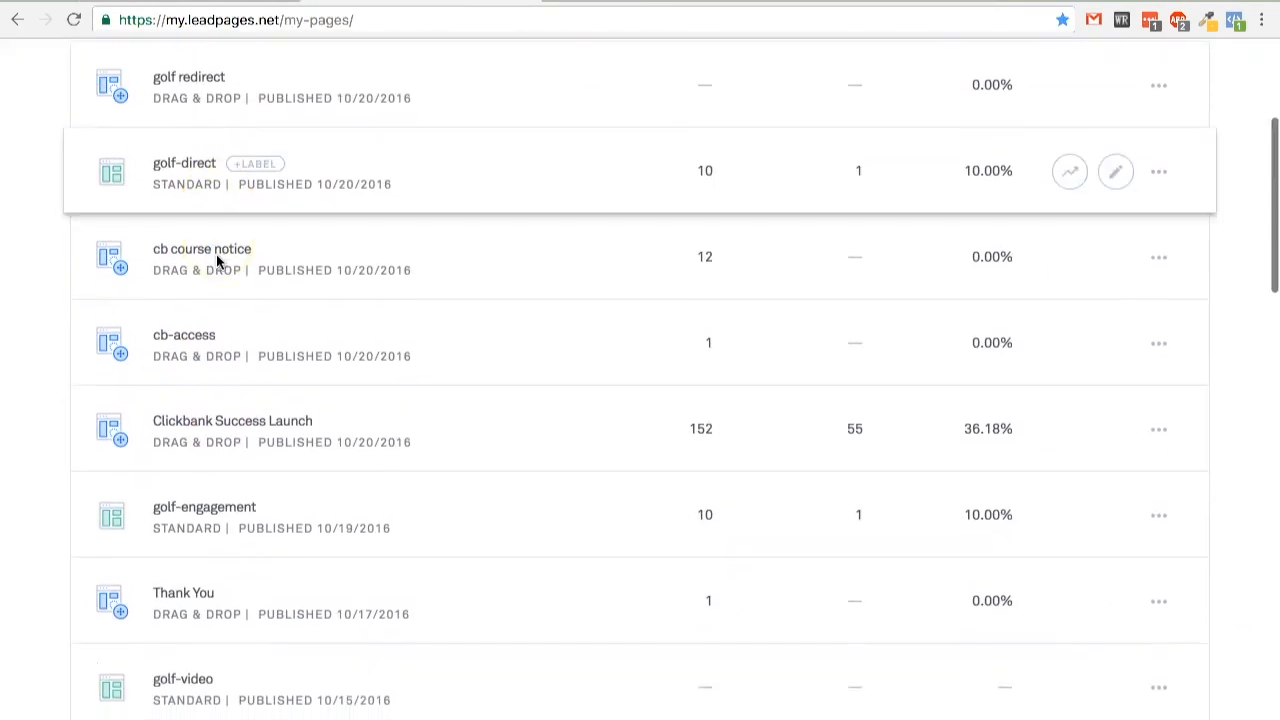
pyautogui.scroll(2, 207, 205)
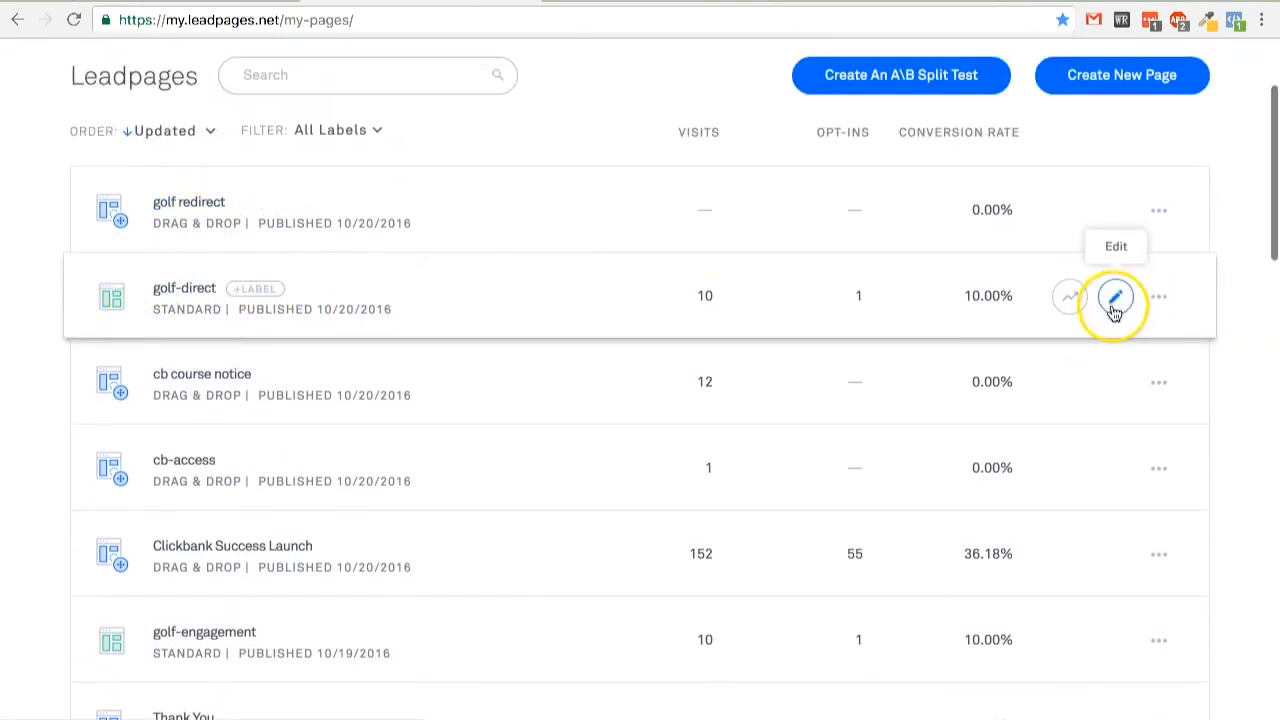
pyautogui.scroll(-5, 1154, 330)
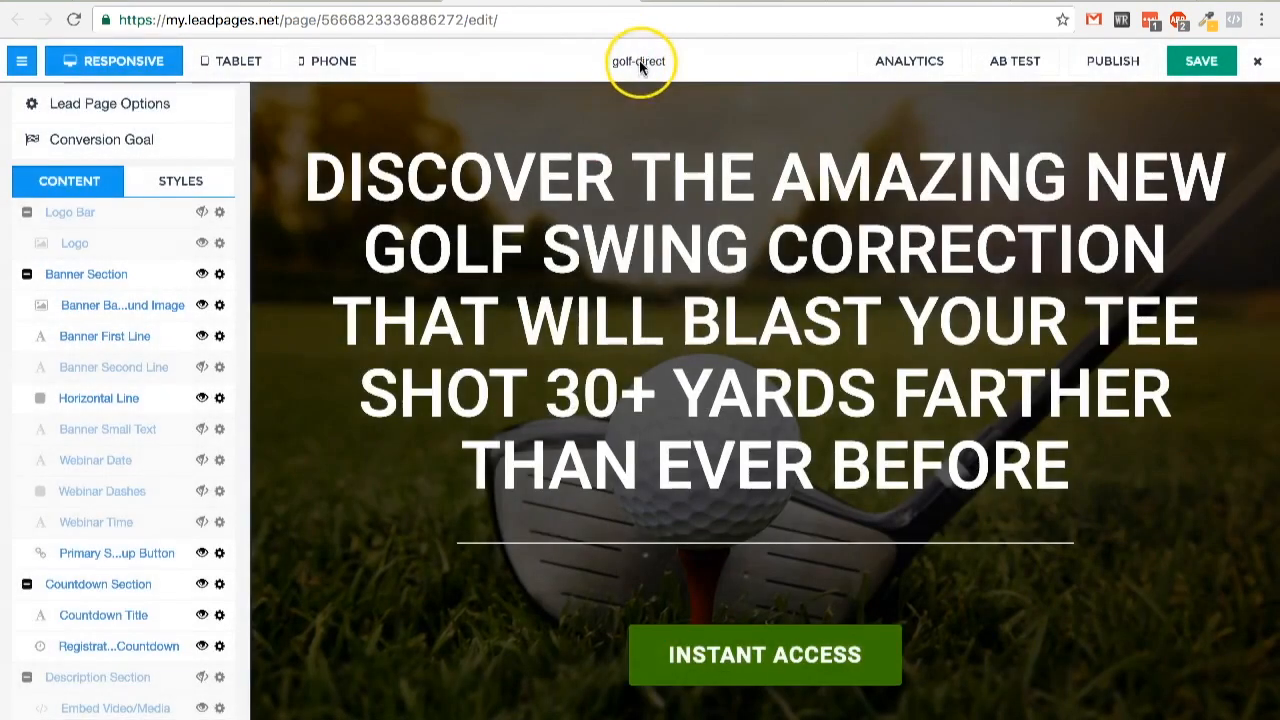
# Append the Hotjar snippet below the Facebook Pixel code in golf-direct's head-tag tracking code and save the page.
pyautogui.click(639, 61)
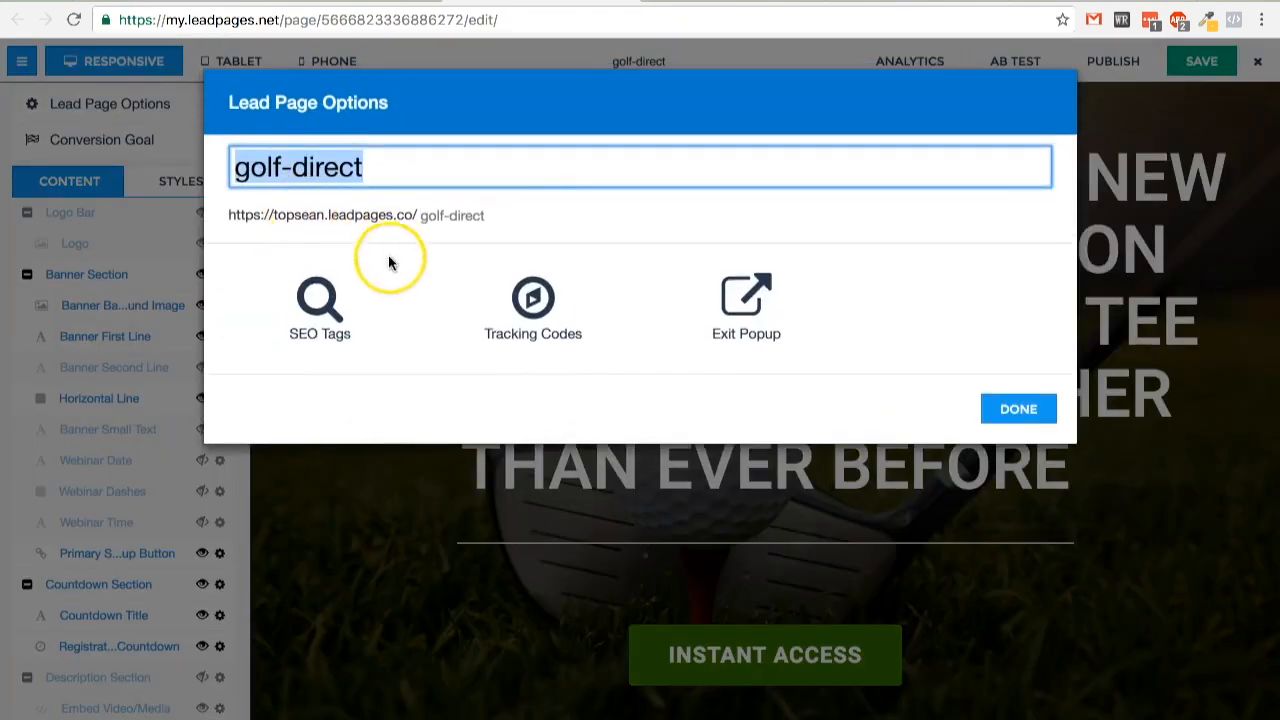
pyautogui.click(515, 318)
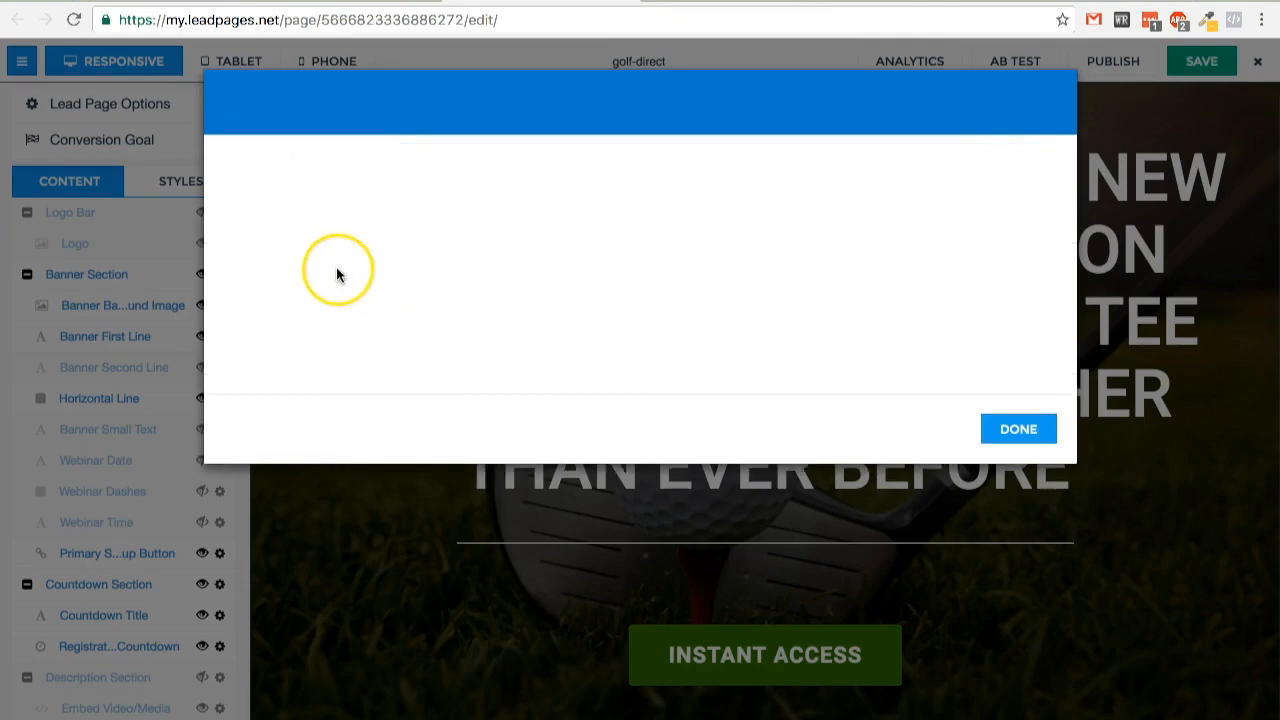
pyautogui.click(474, 221)
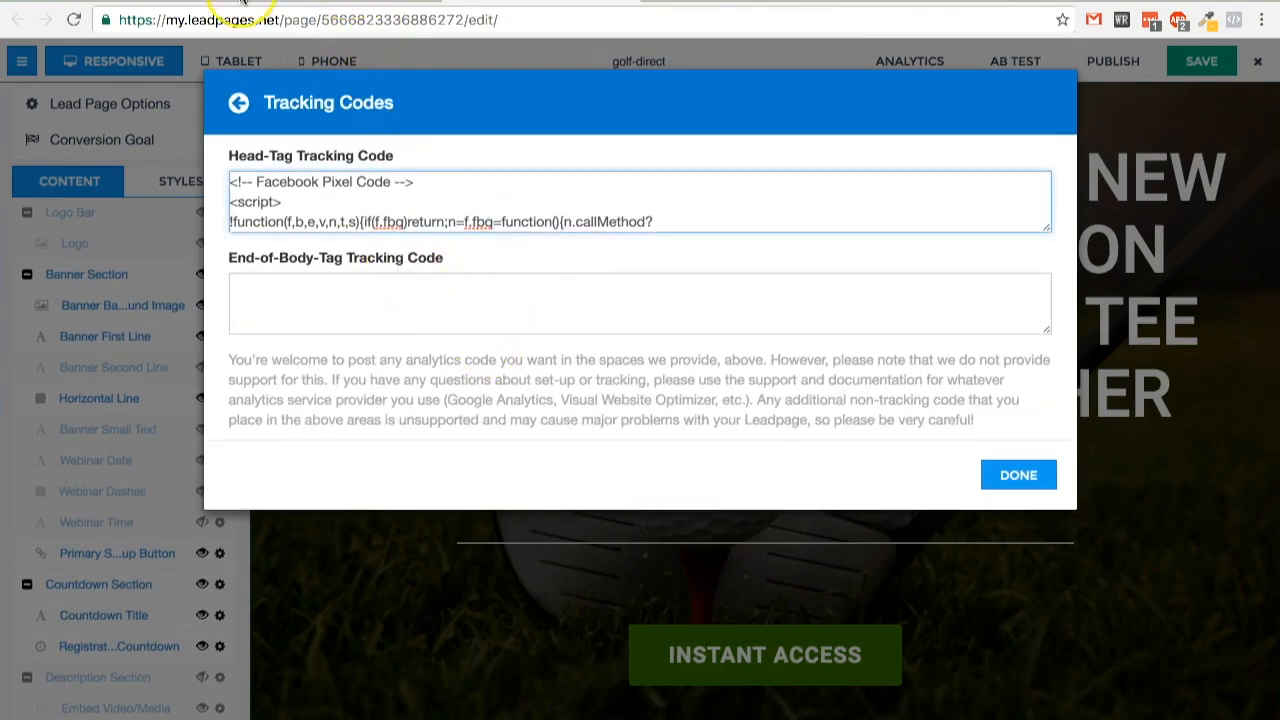
pyautogui.click(242, 2)
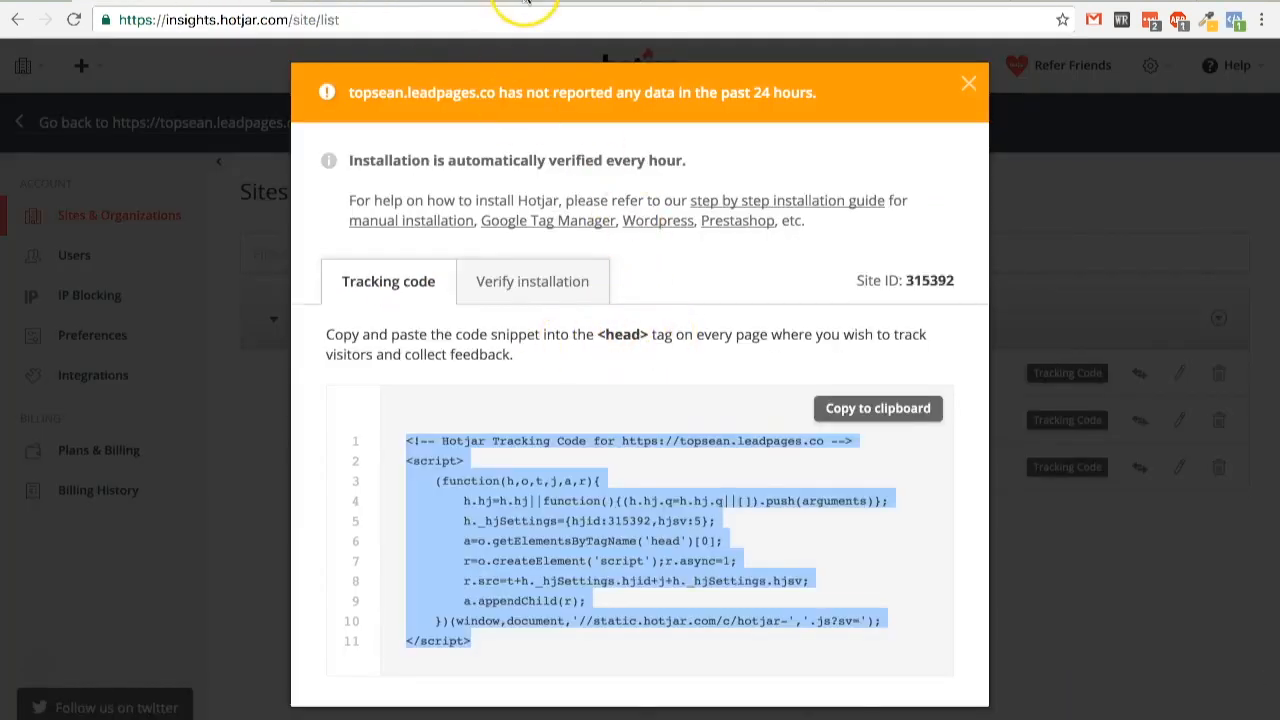
pyautogui.click(525, 3)
pyautogui.scroll(-3, 455, 198)
pyautogui.scroll(-5, 460, 197)
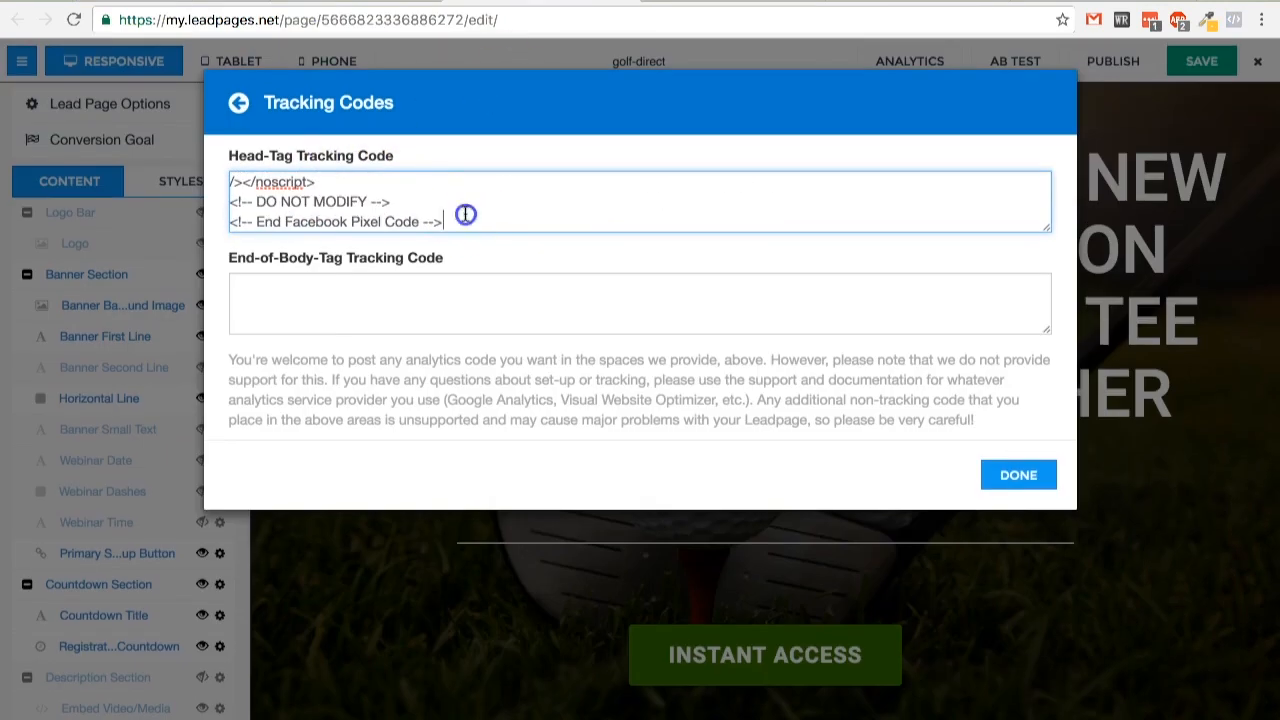
pyautogui.press('Return')
pyautogui.hotkey('ctrl', 'v')
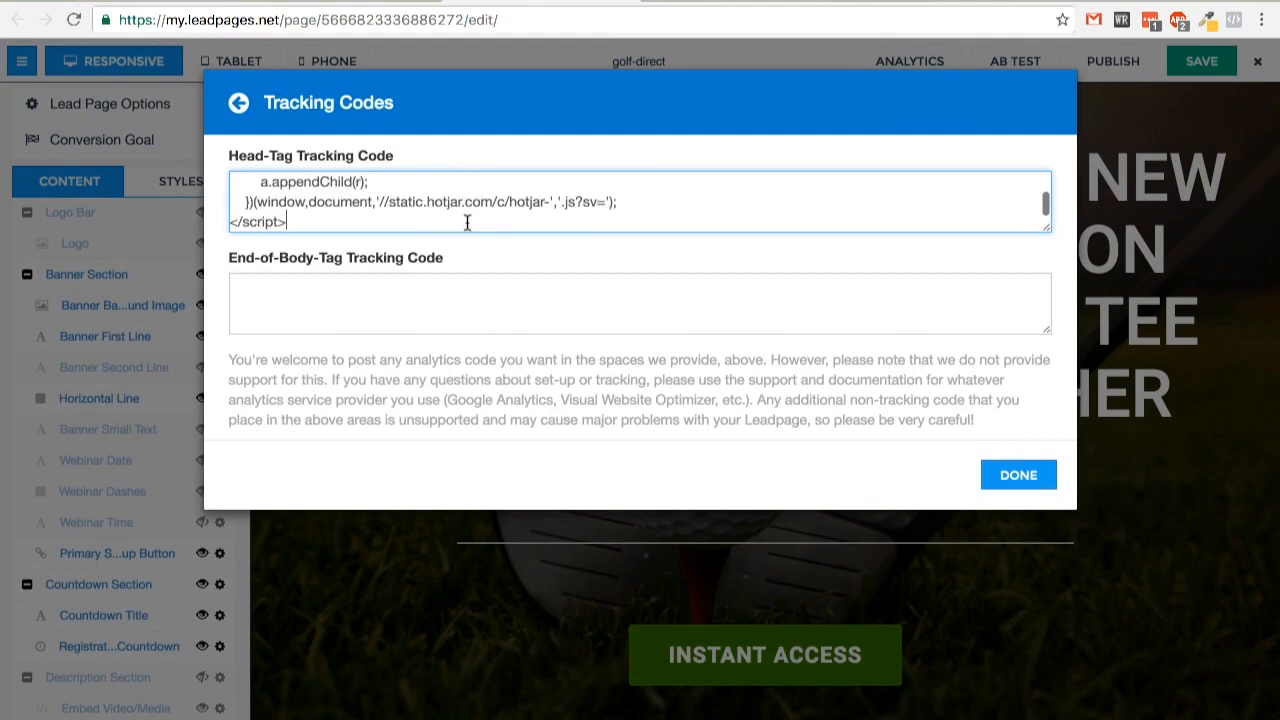
pyautogui.click(1040, 487)
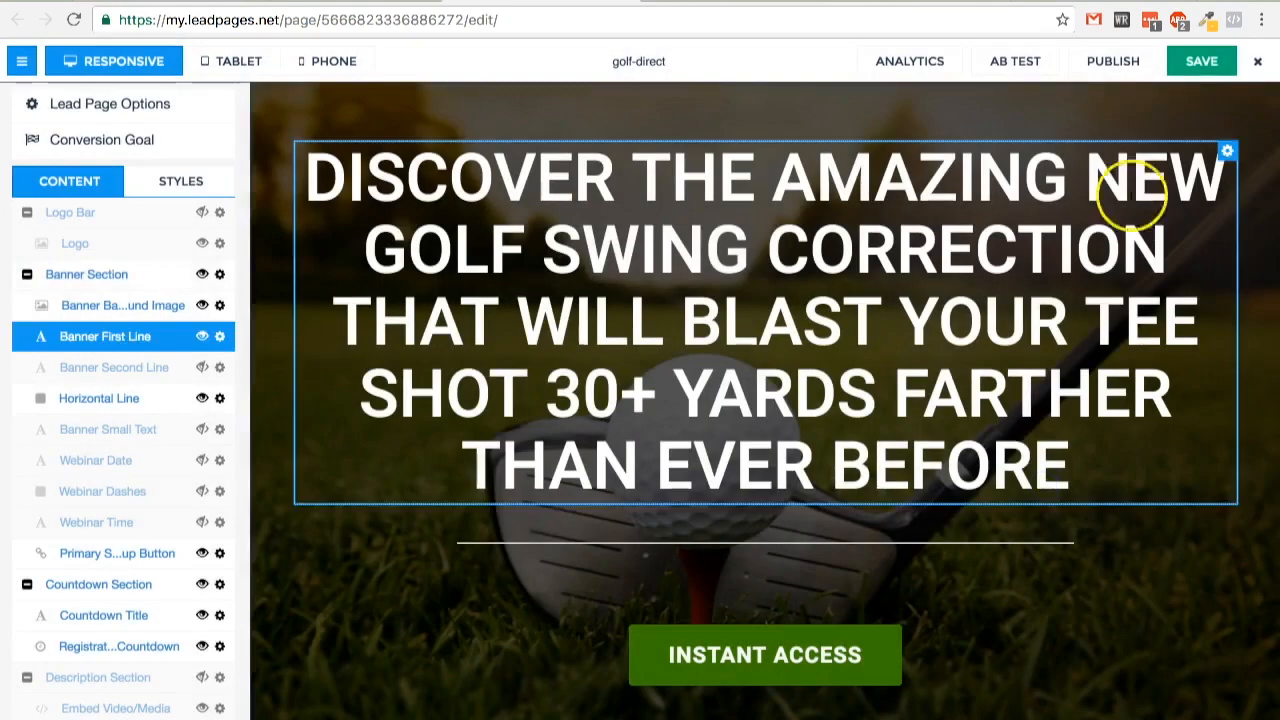
pyautogui.click(1190, 62)
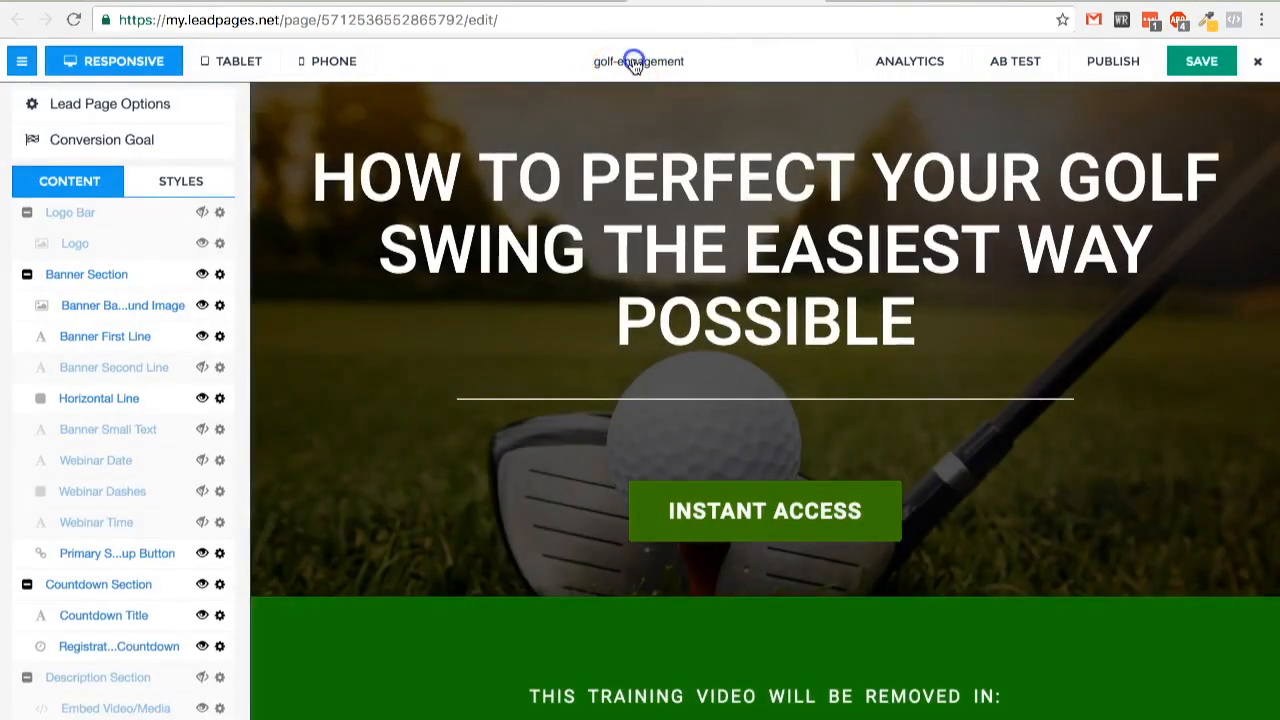
# Append the Hotjar snippet at the end of golf-engagement's head-tag tracking code and save the page.
pyautogui.click(630, 61)
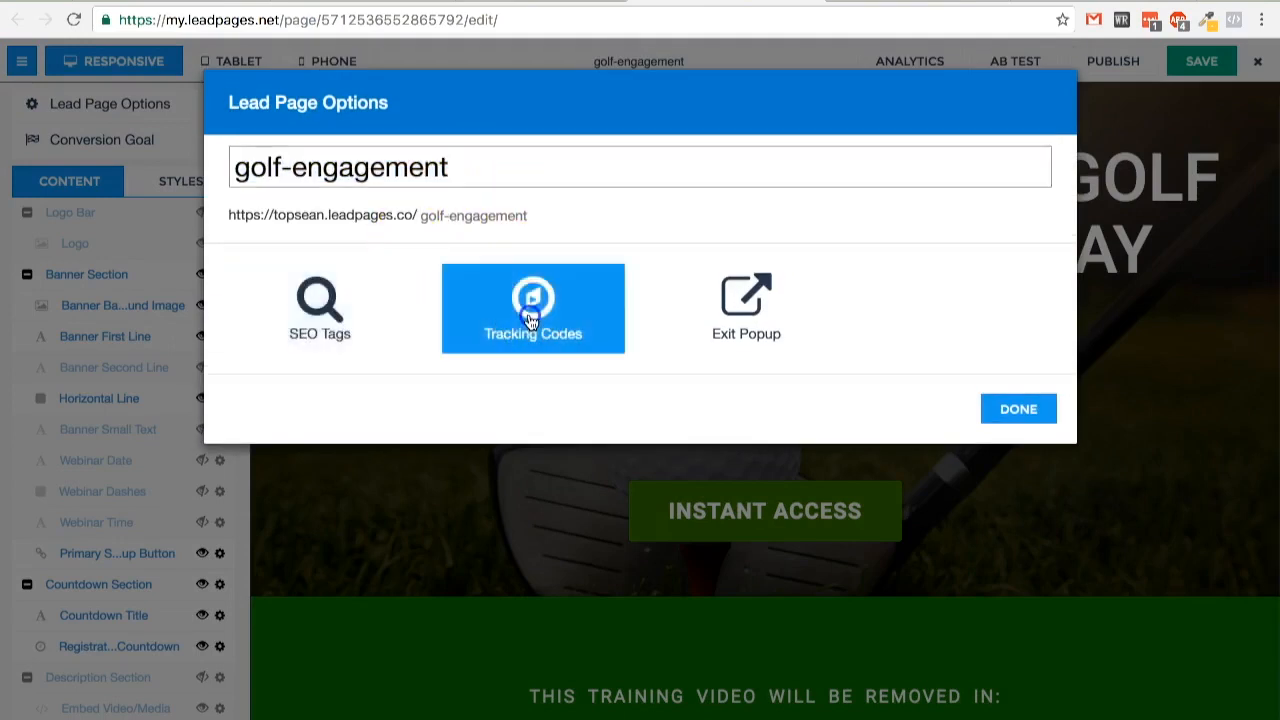
pyautogui.click(533, 305)
pyautogui.scroll(-5, 600, 215)
pyautogui.click(535, 223)
pyautogui.press('Return')
pyautogui.press('Return')
pyautogui.hotkey('ctrl', 'v')
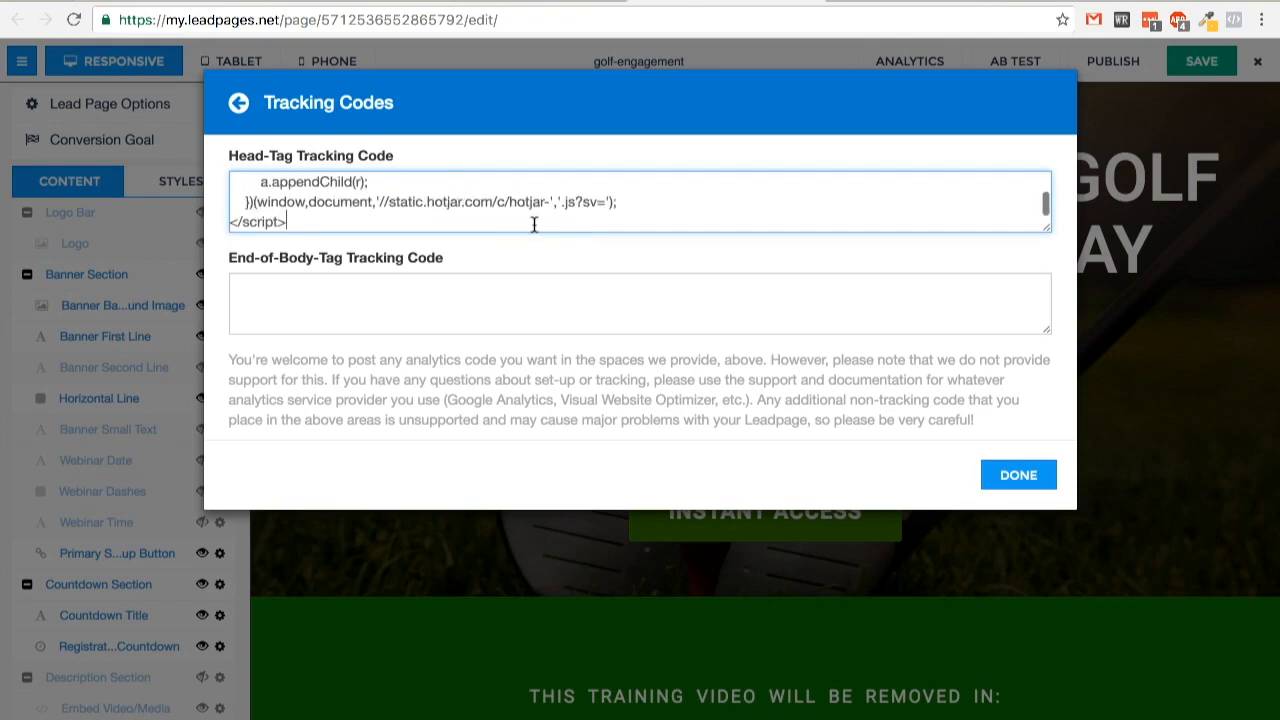
pyautogui.click(1020, 474)
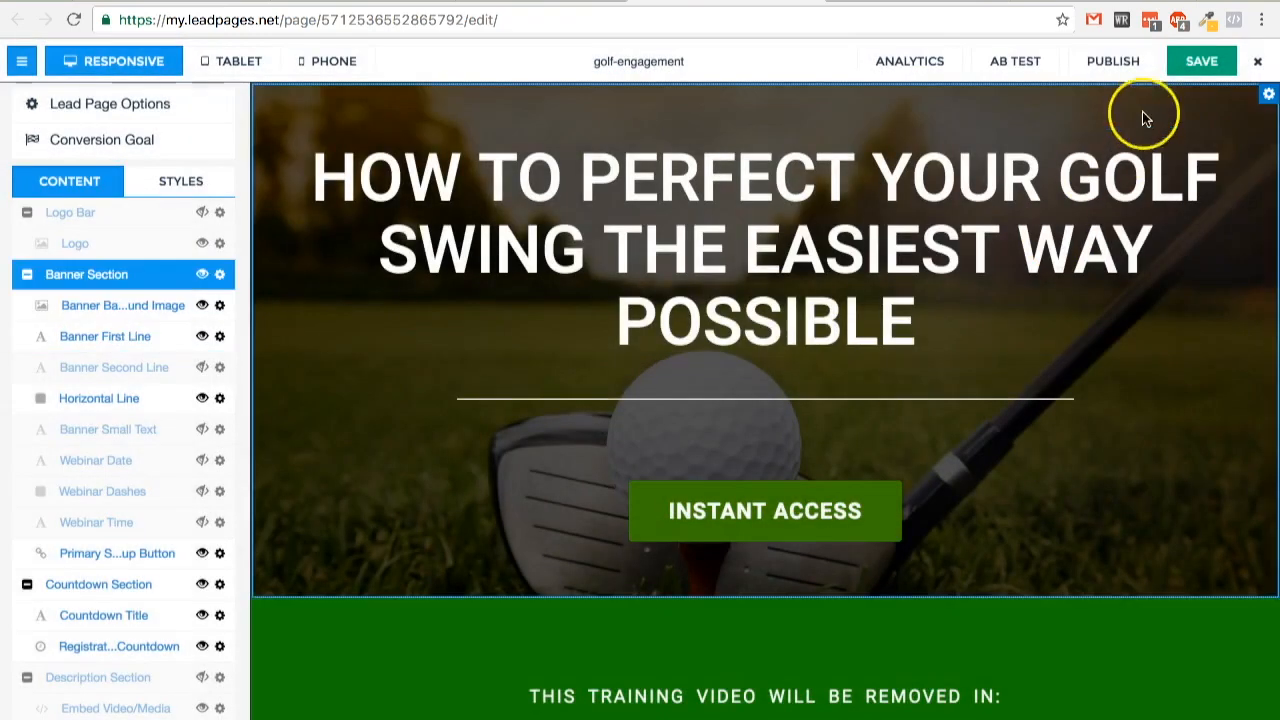
pyautogui.click(1201, 61)
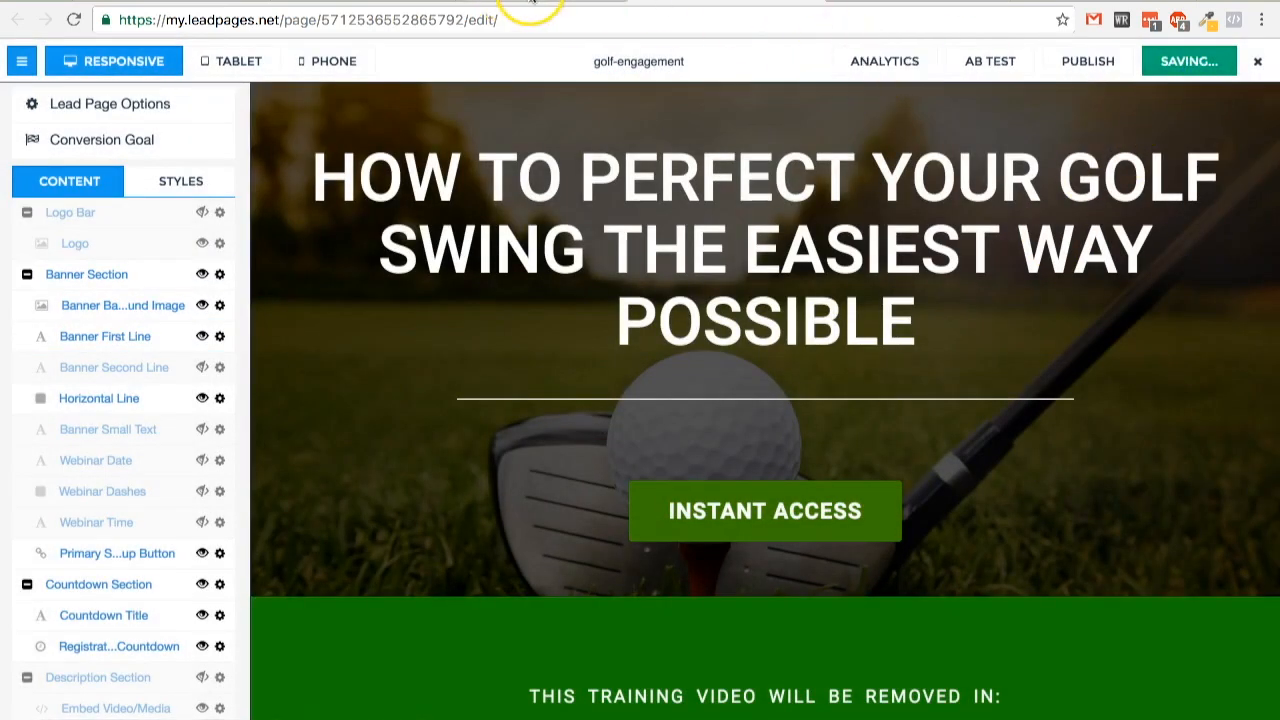
# Return to Hotjar and close the tracking code window of topsean.leadpages.co.
pyautogui.click(576, 10)
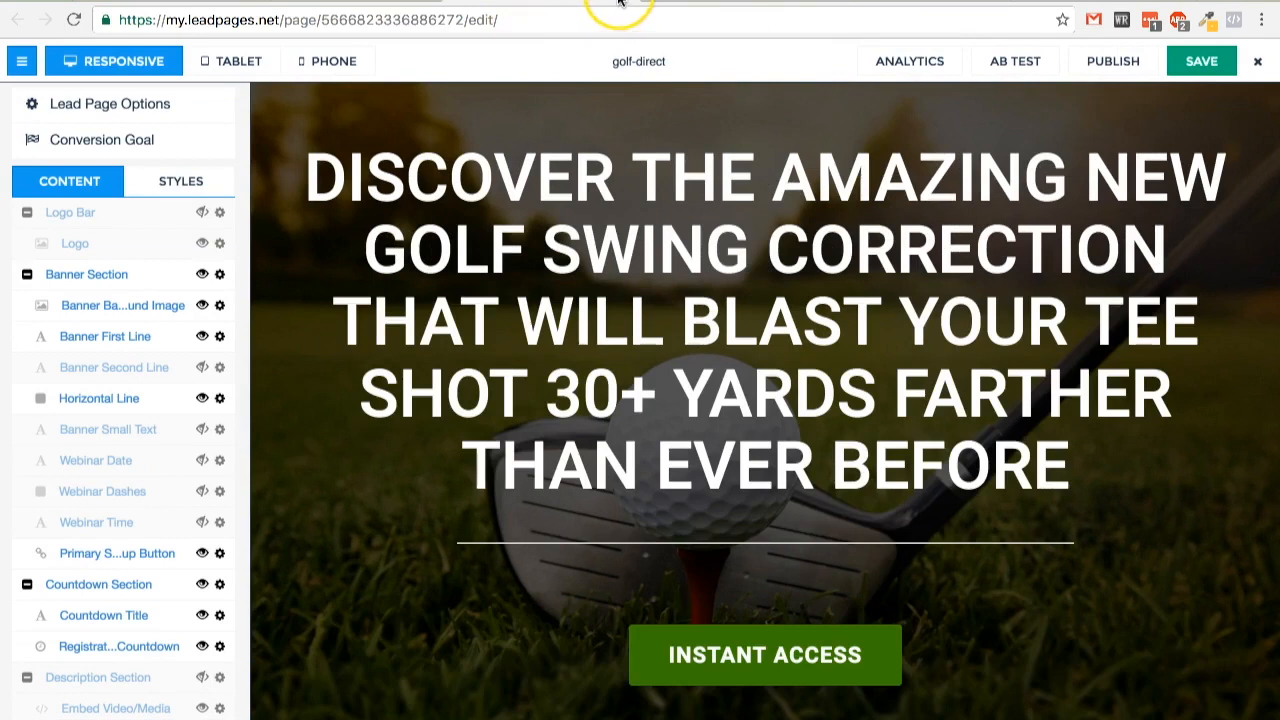
pyautogui.click(620, 3)
pyautogui.click(296, 3)
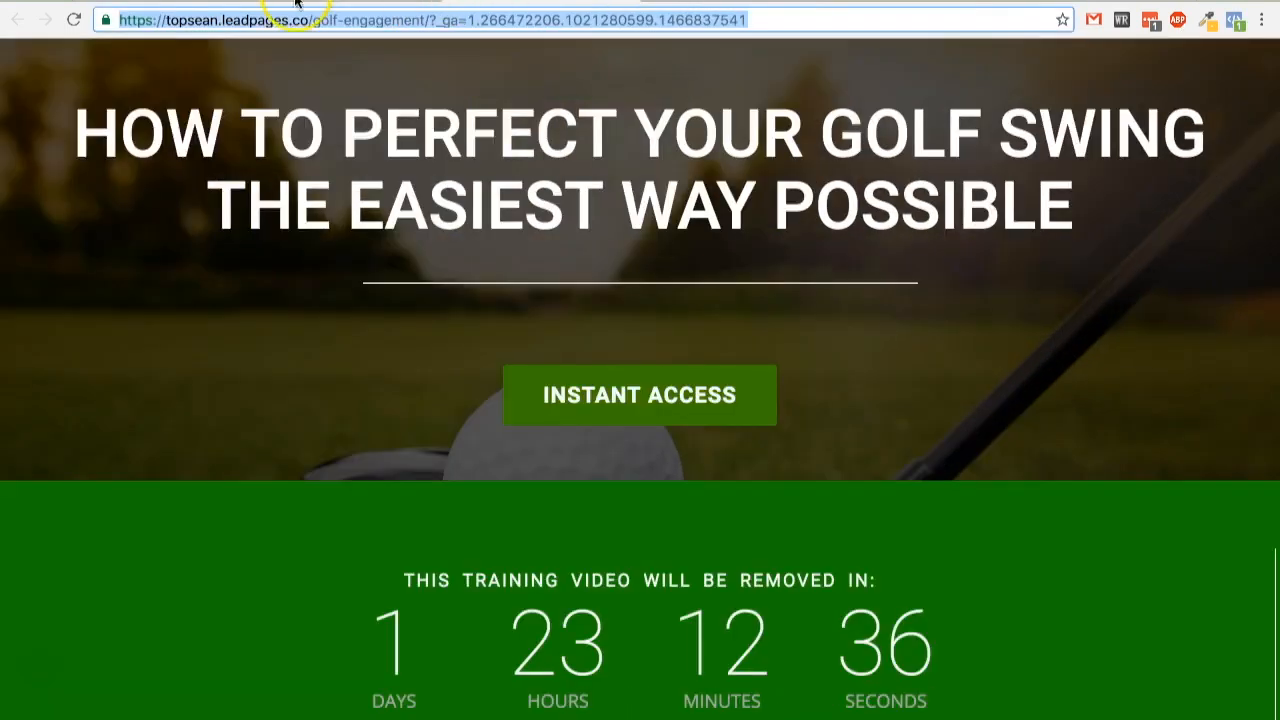
pyautogui.click(145, 3)
pyautogui.click(279, 387)
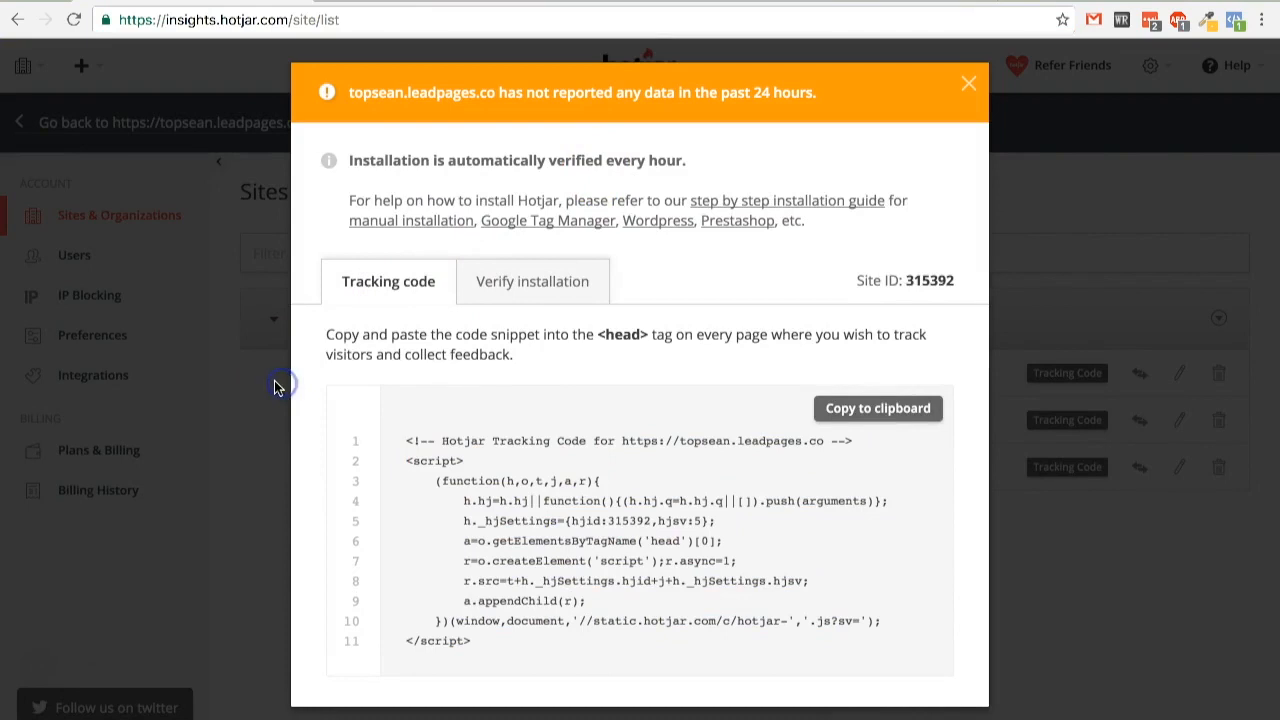
pyautogui.click(968, 83)
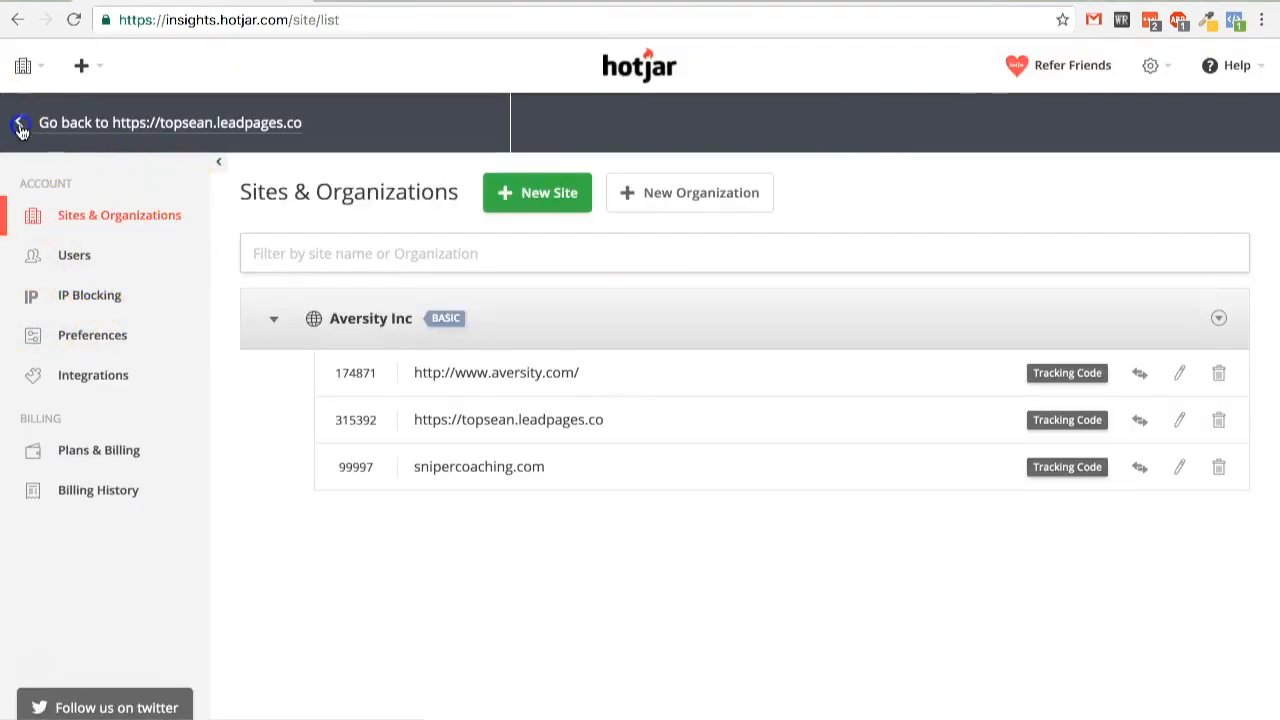
# Go back to the topsean.leadpages.co site and start a new heatmap named "landing page".
pyautogui.click(20, 126)
pyautogui.click(93, 258)
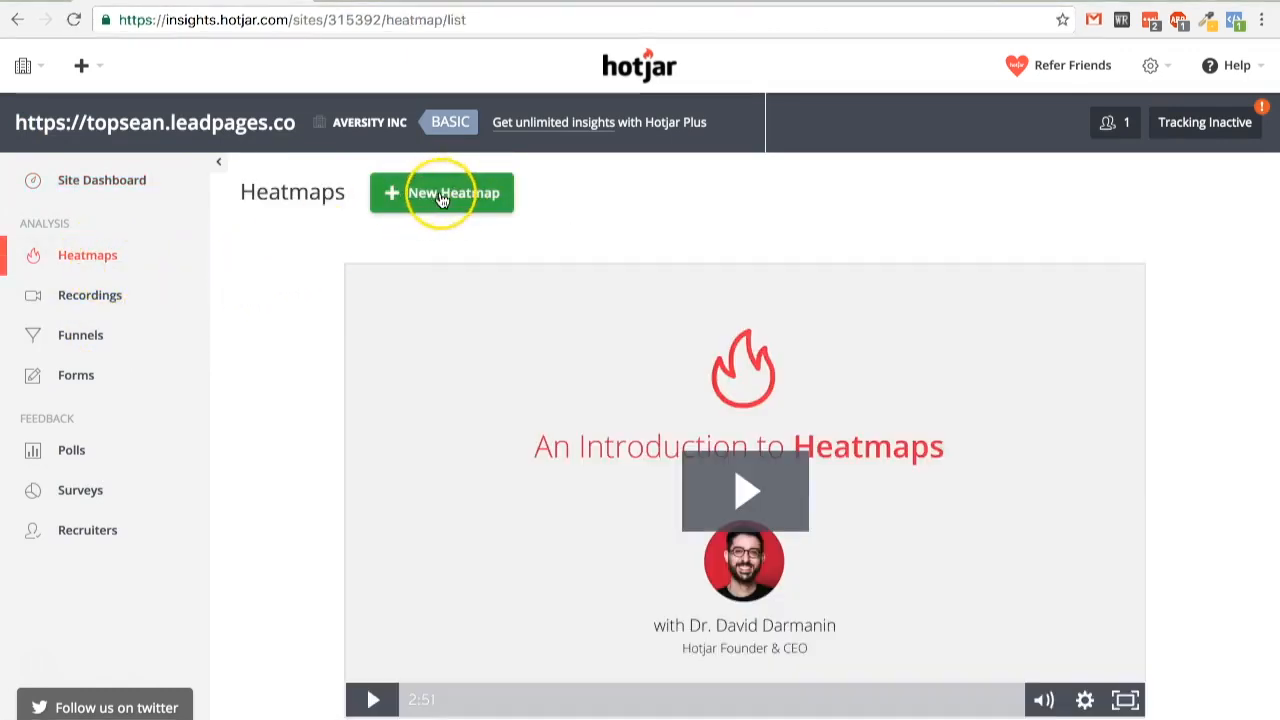
pyautogui.click(430, 198)
pyautogui.scroll(-1, 368, 368)
pyautogui.click(375, 375)
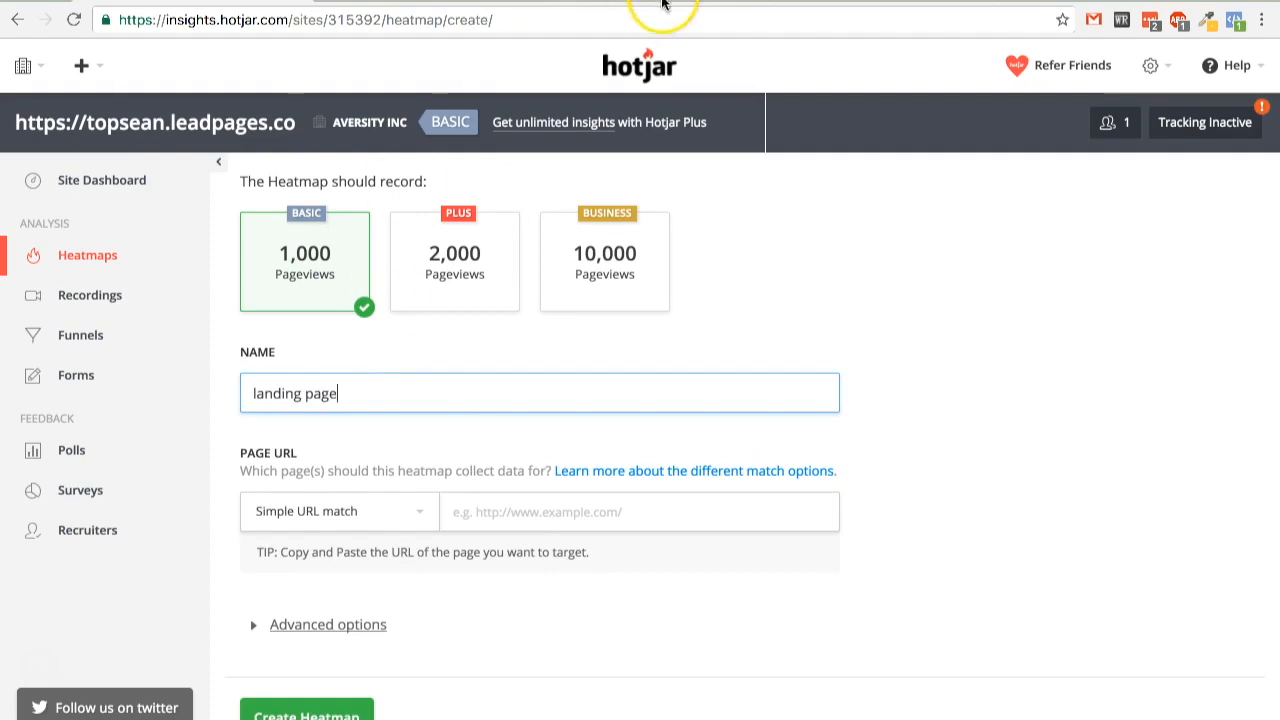
# Copy the golf-engagement page's address without its trailing slash and enter it as the heatmap's page URL.
pyautogui.click(662, 3)
pyautogui.click(323, 20)
pyautogui.moveTo(422, 20); pyautogui.dragTo(100, 8)
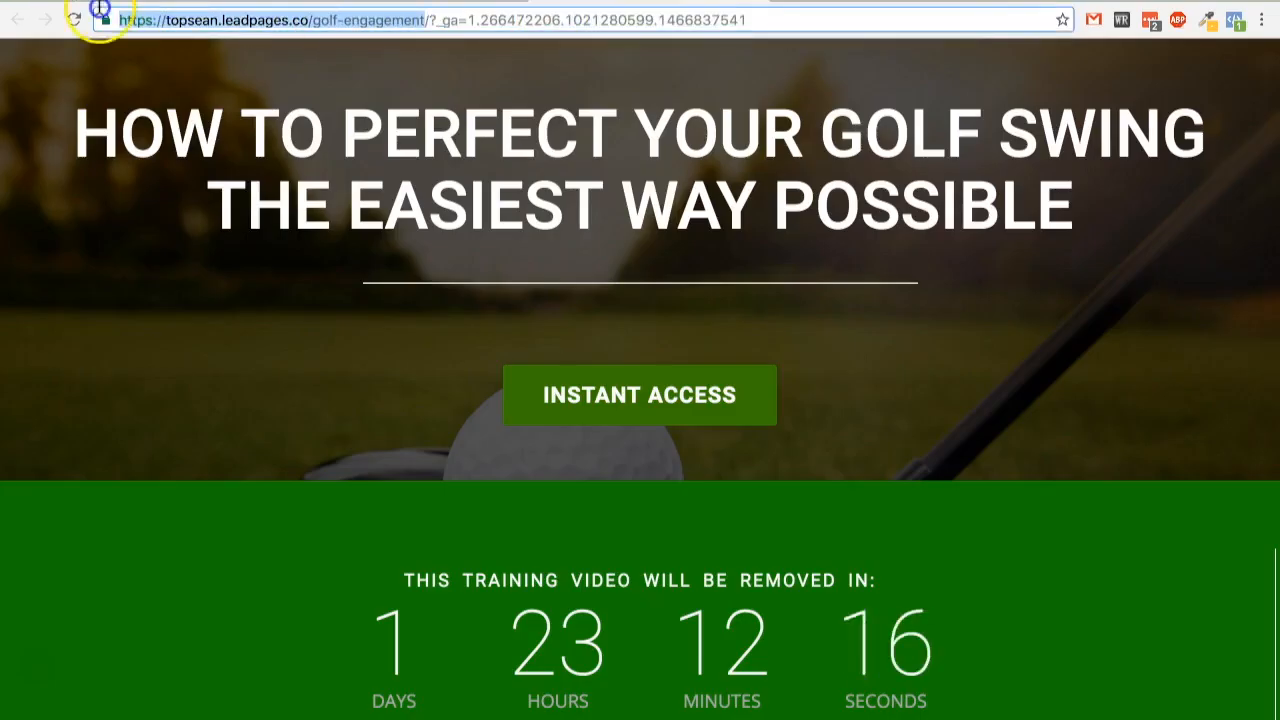
pyautogui.hotkey('ctrl', 'c')
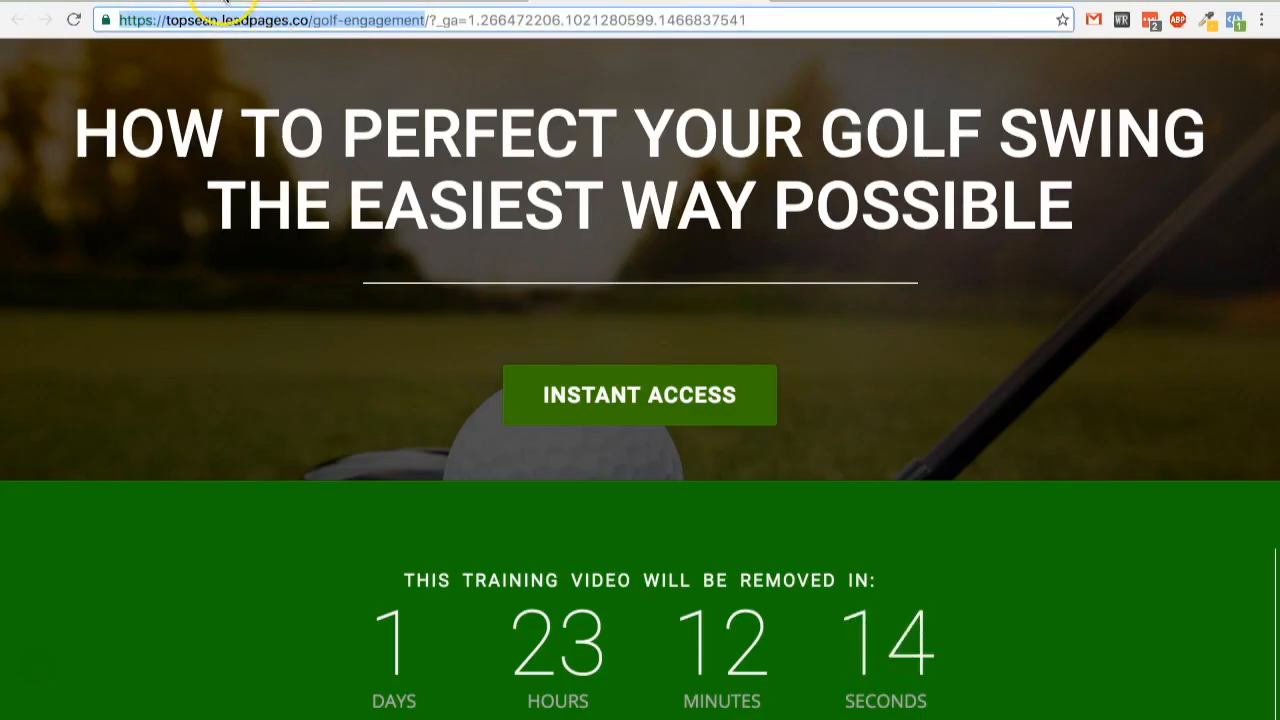
pyautogui.hotkey('ctrl', 'Tab')
pyautogui.click(530, 513)
pyautogui.hotkey('ctrl', 'v')
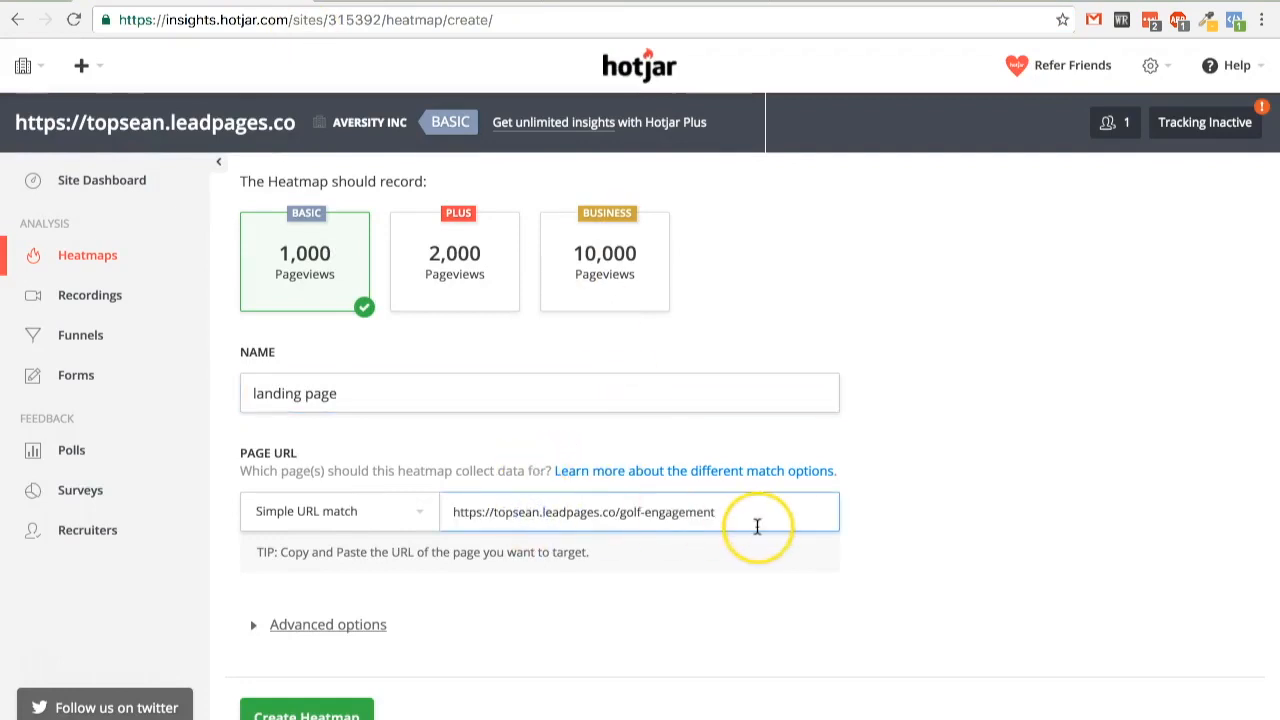
pyautogui.scroll(-1, 760, 523)
pyautogui.click(677, 2)
pyautogui.click(348, 23)
pyautogui.moveTo(432, 22); pyautogui.dragTo(118, 16)
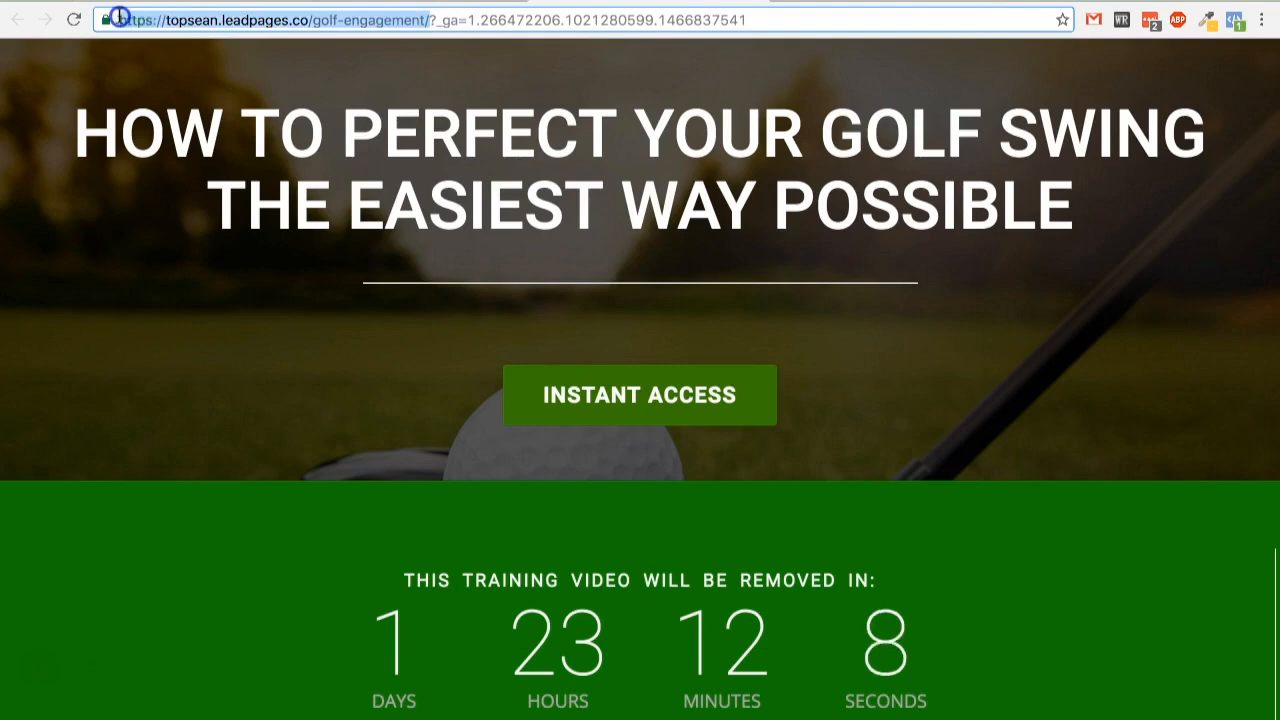
pyautogui.click(193, 3)
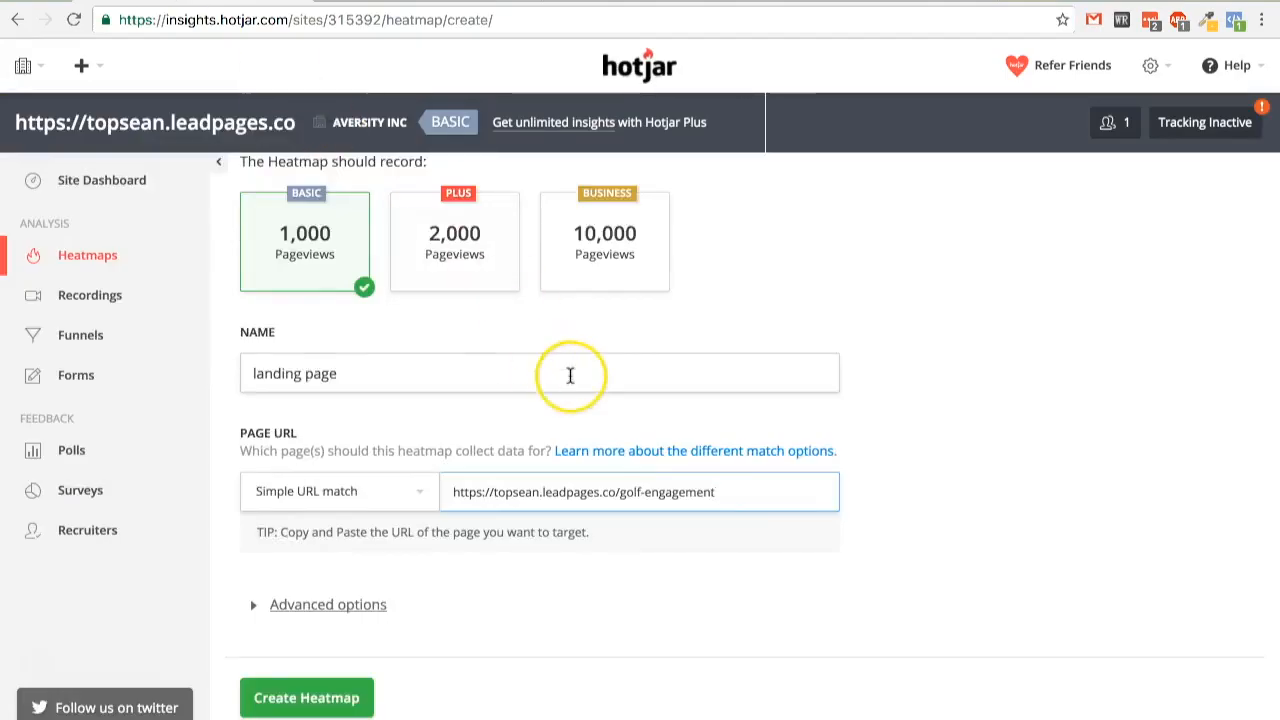
pyautogui.hotkey('ctrl', 'a')
pyautogui.hotkey('ctrl', 'v')
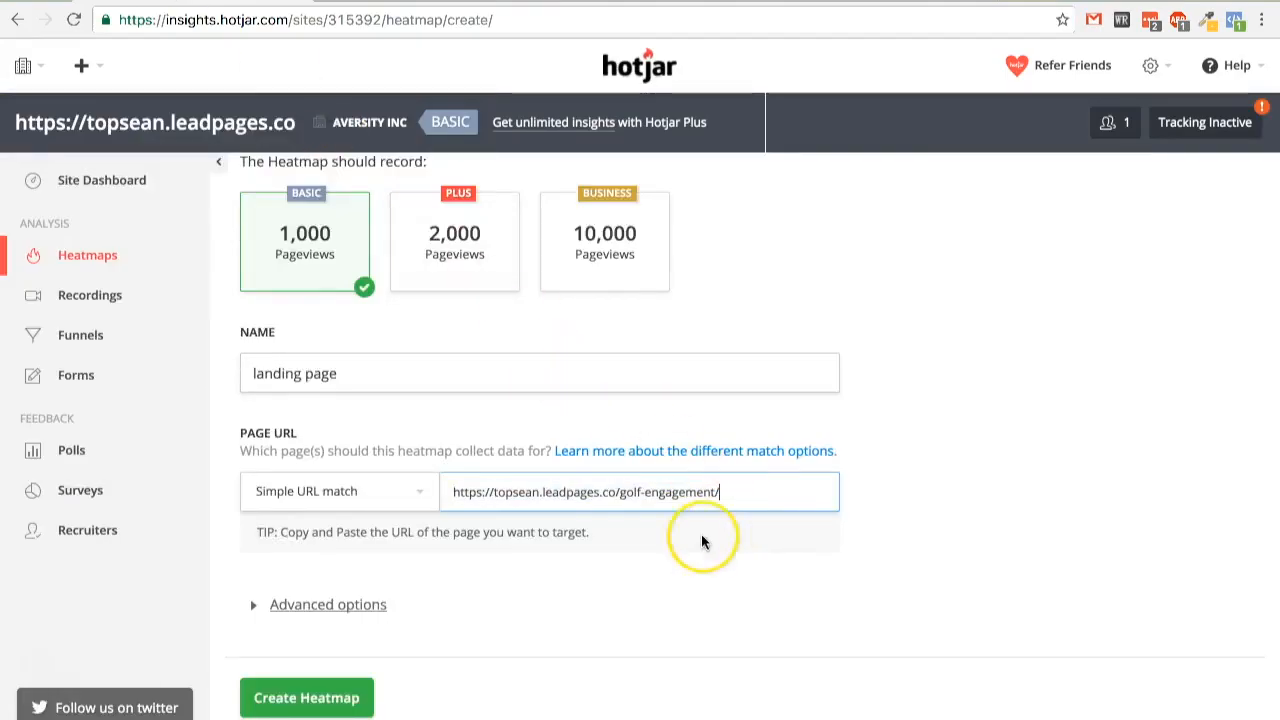
pyautogui.click(330, 695)
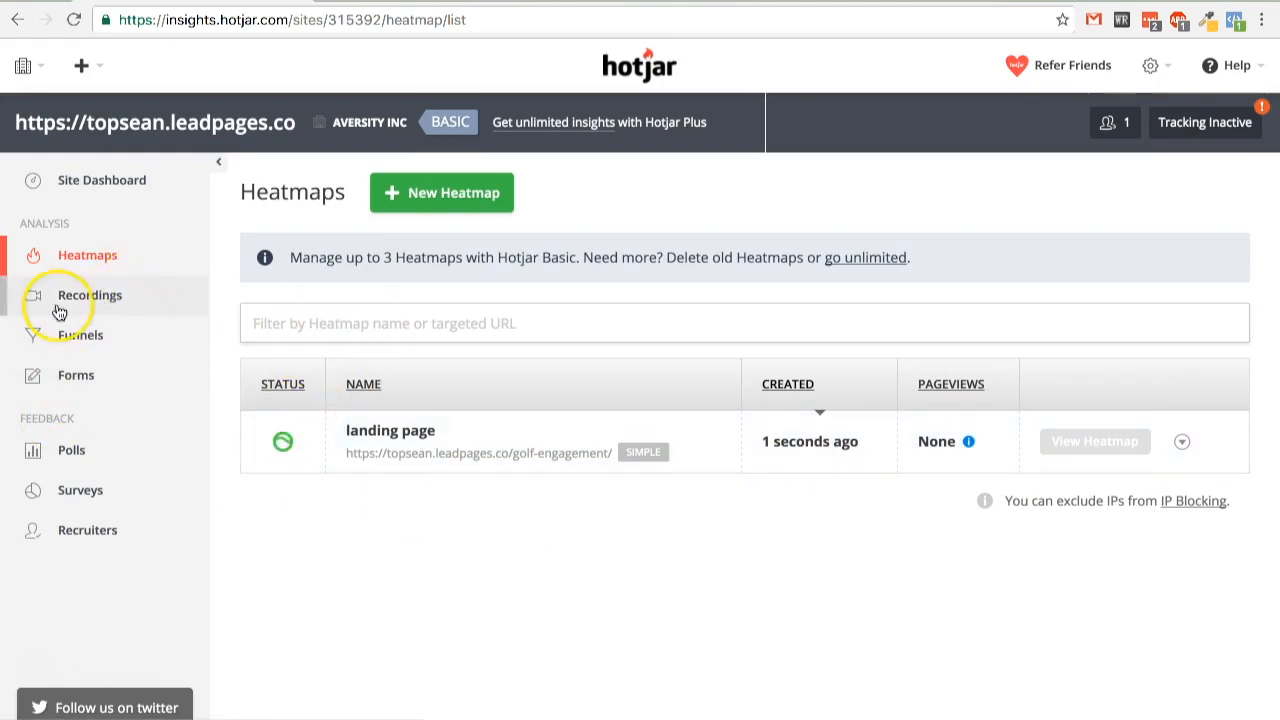
# Start recording visitors with the Basic snapshot of 100 recordings.
pyautogui.click(101, 304)
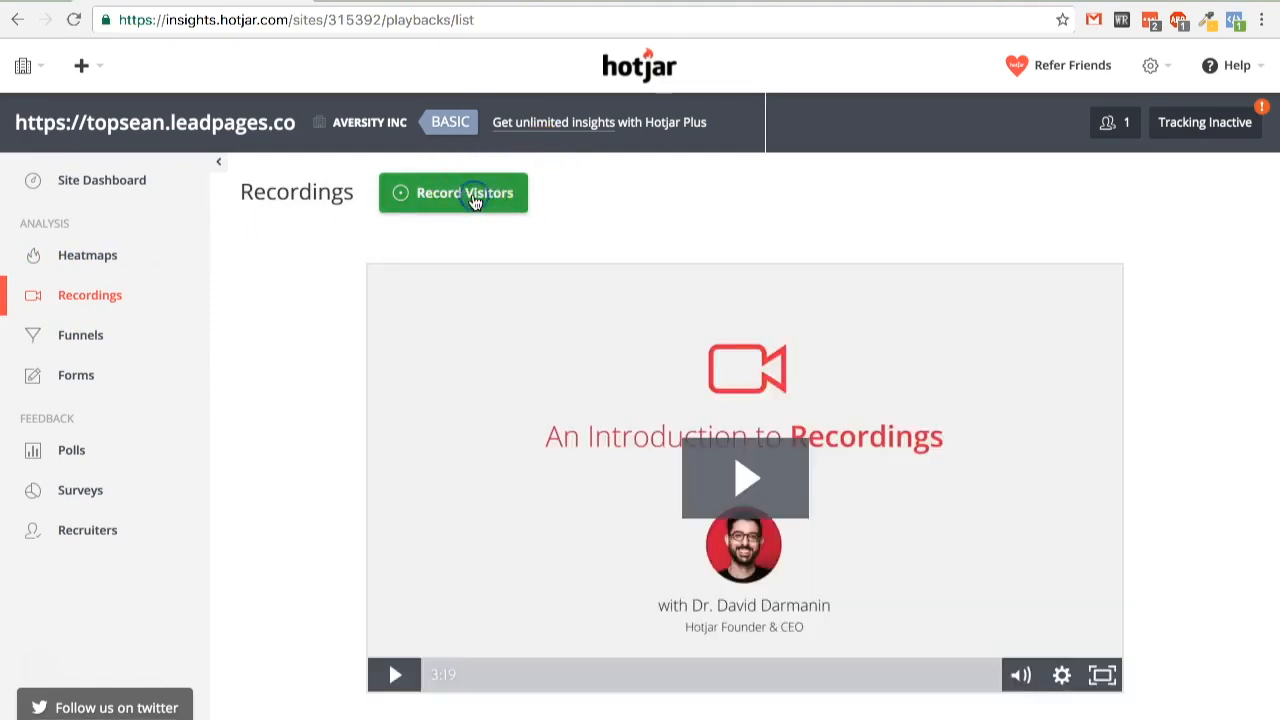
pyautogui.click(474, 199)
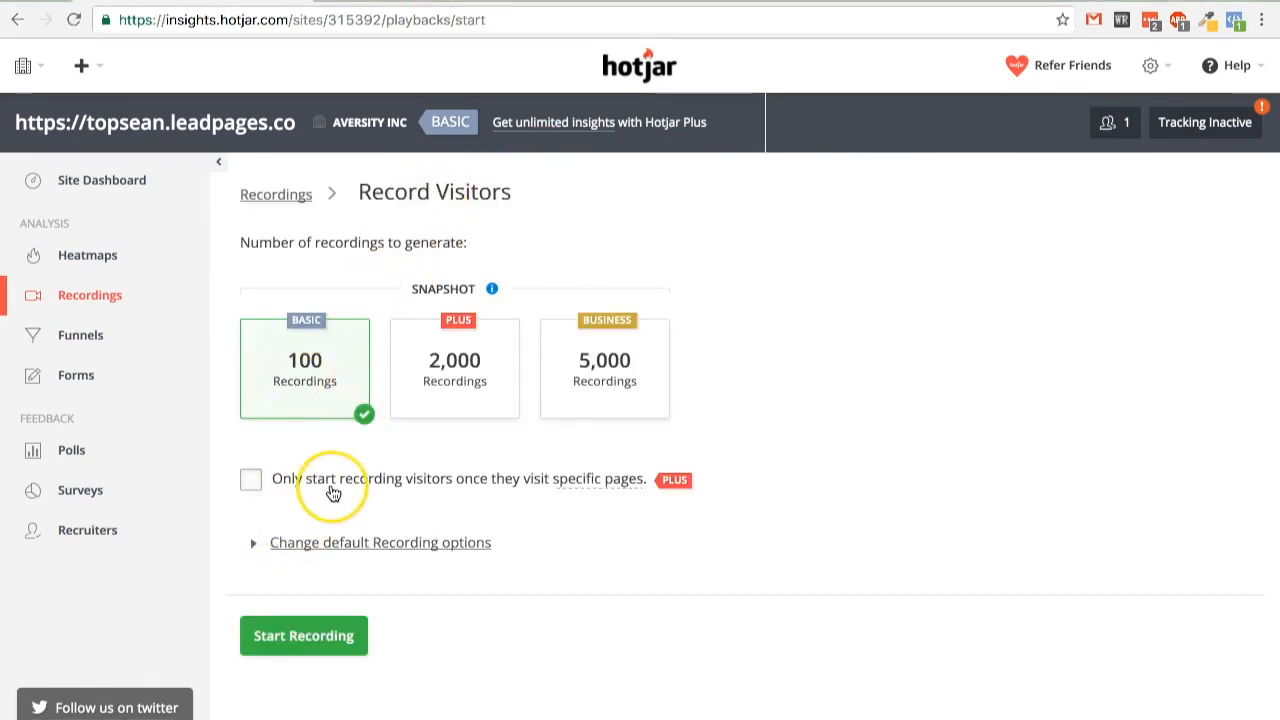
pyautogui.click(306, 641)
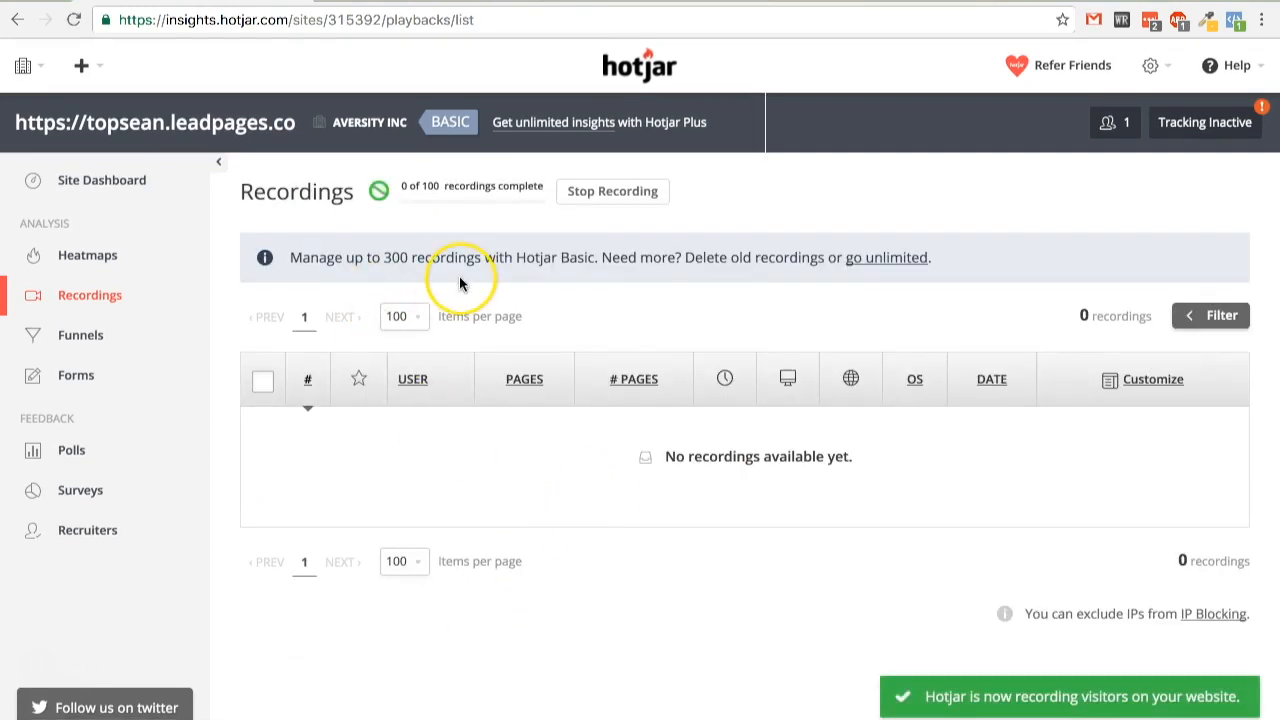
# Return to the heatmaps list and select the golf-direct page's address without its trailing slash for copying.
pyautogui.click(85, 260)
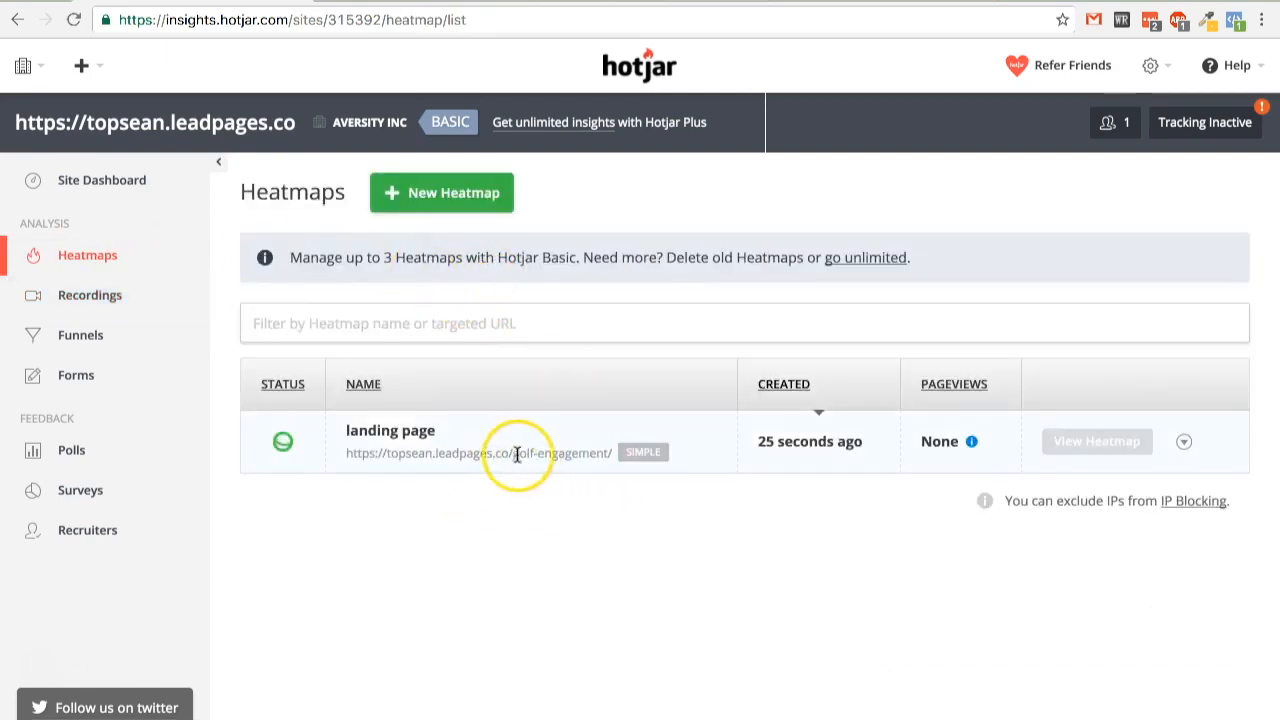
pyautogui.moveTo(516, 453); pyautogui.dragTo(603, 456)
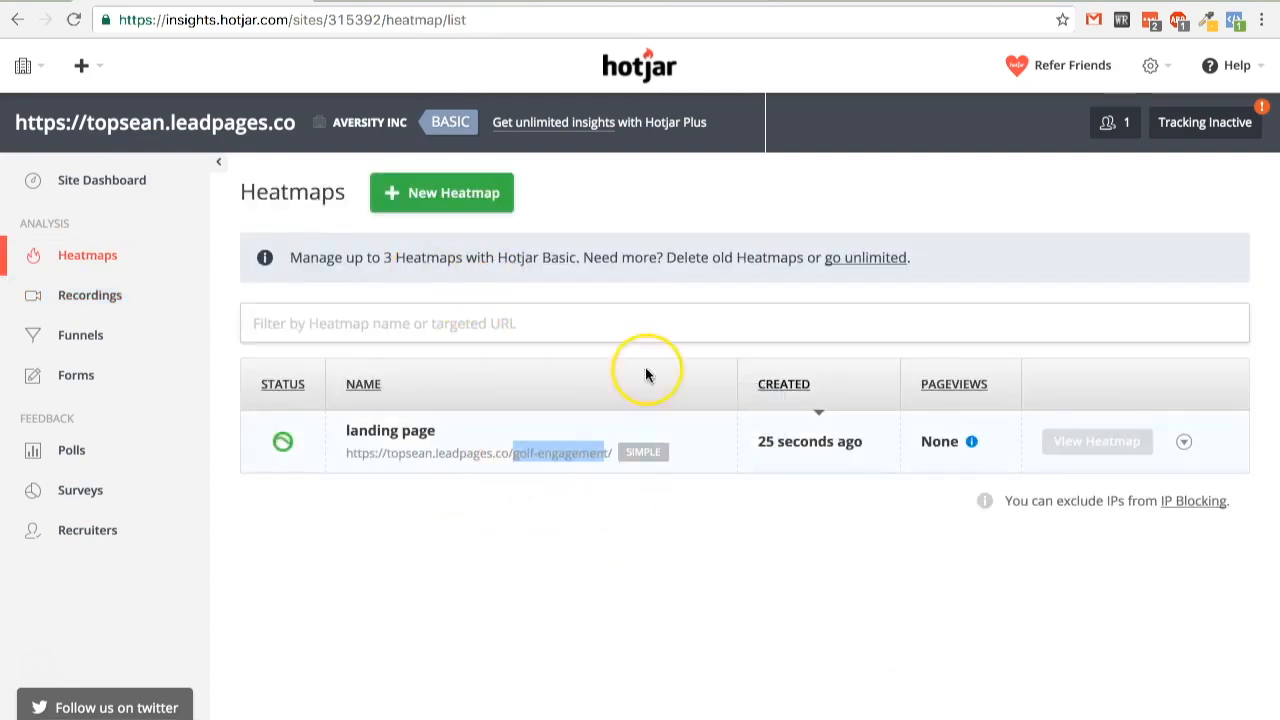
pyautogui.click(656, 1)
pyautogui.click(865, 1)
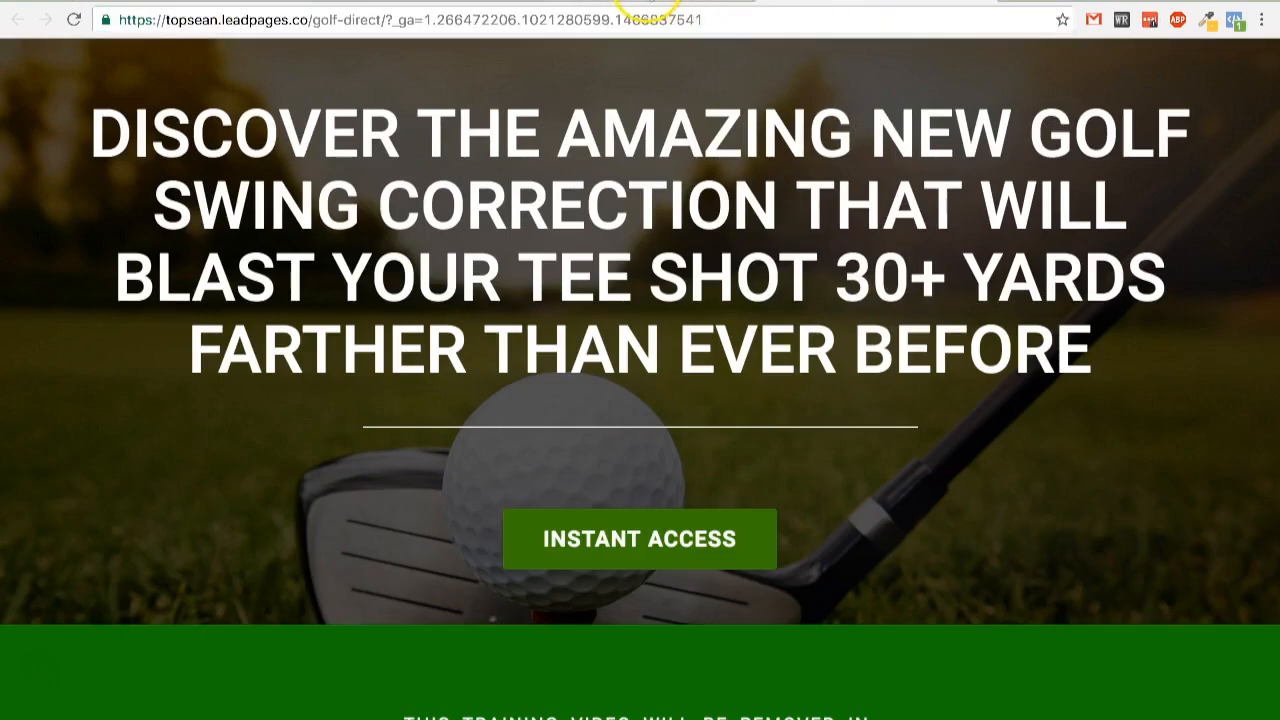
pyautogui.moveTo(382, 22); pyautogui.dragTo(88, 20)
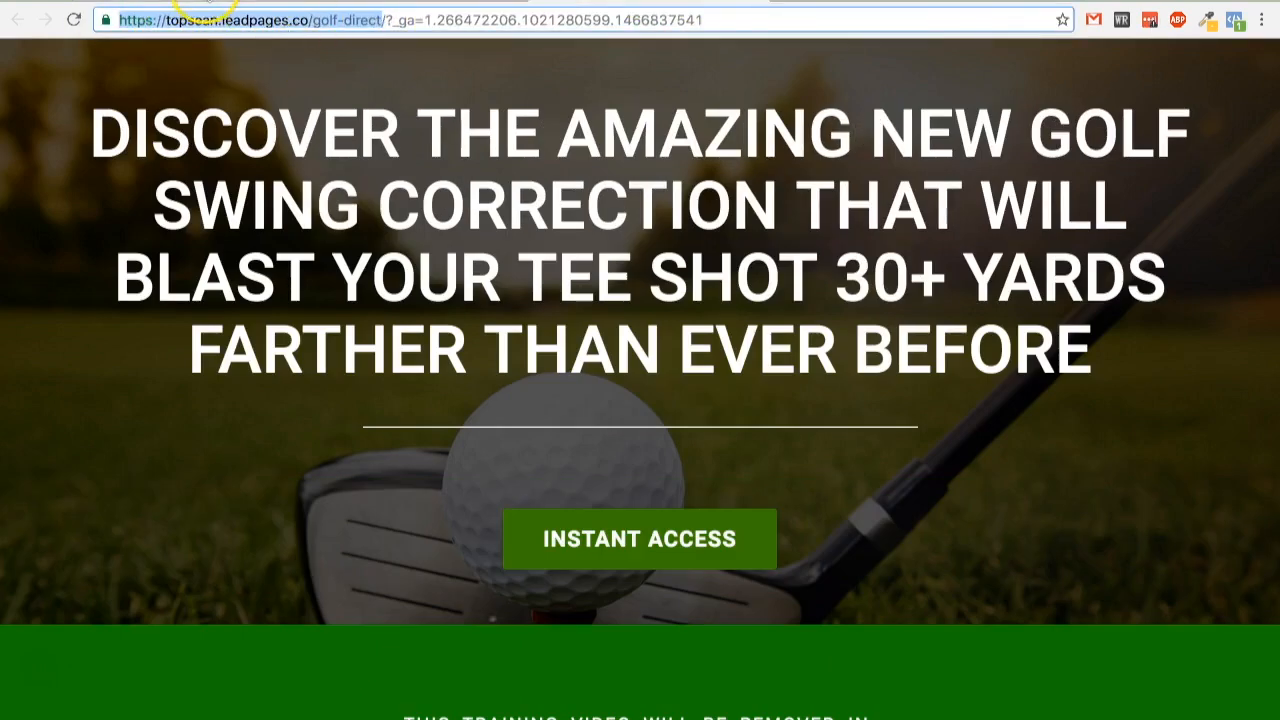
pyautogui.click(205, 1)
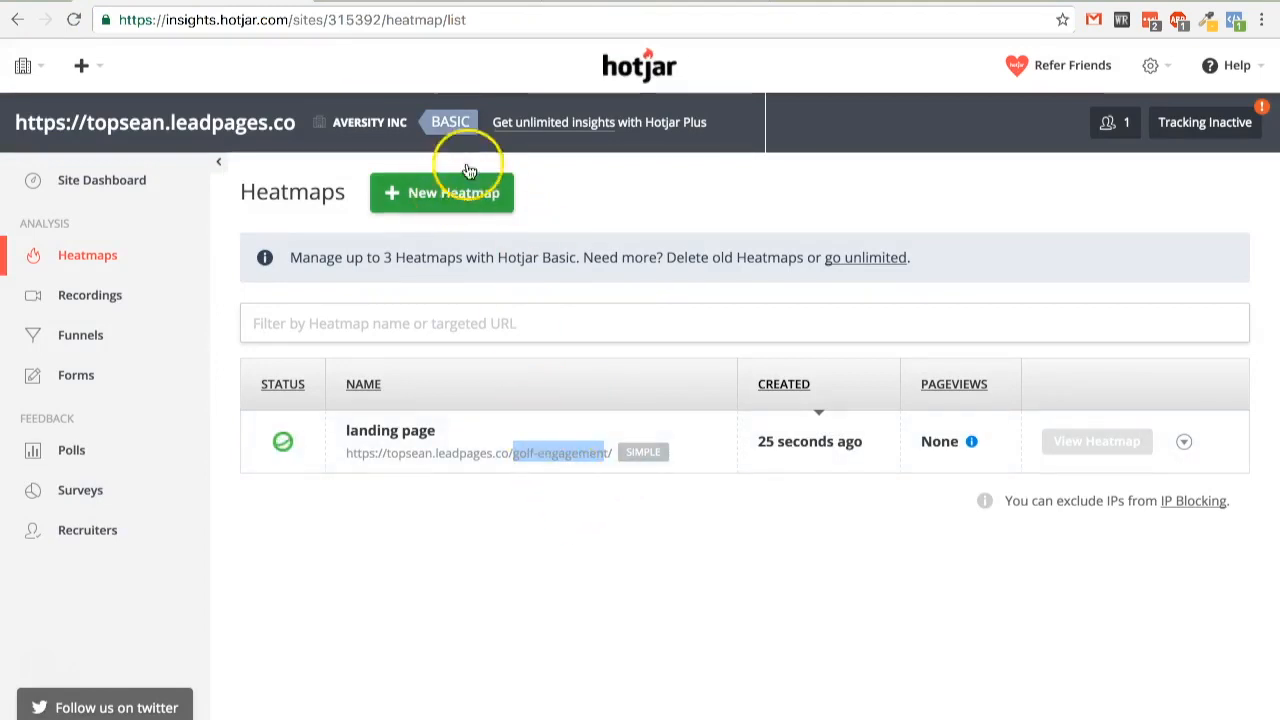
# Copy the golf-direct page's address again with its trailing slash, leaving out the query string, and return to Hotjar.
pyautogui.click(632, 3)
pyautogui.click(380, 3)
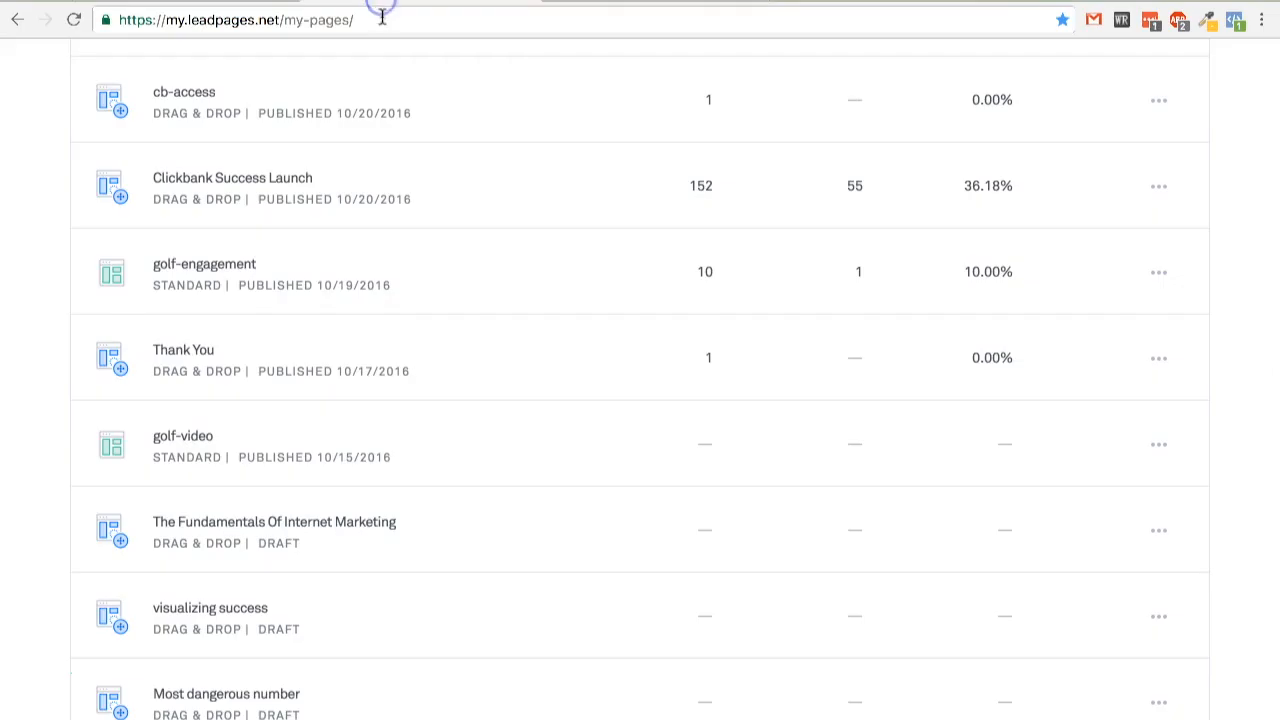
pyautogui.click(632, 3)
pyautogui.click(348, 22)
pyautogui.click(350, 22)
pyautogui.moveTo(386, 22); pyautogui.dragTo(76, 9)
pyautogui.click(190, 3)
# Start a new heatmap named "Direct Landing page".
pyautogui.click(463, 186)
pyautogui.scroll(-1, 442, 350)
pyautogui.click(442, 366)
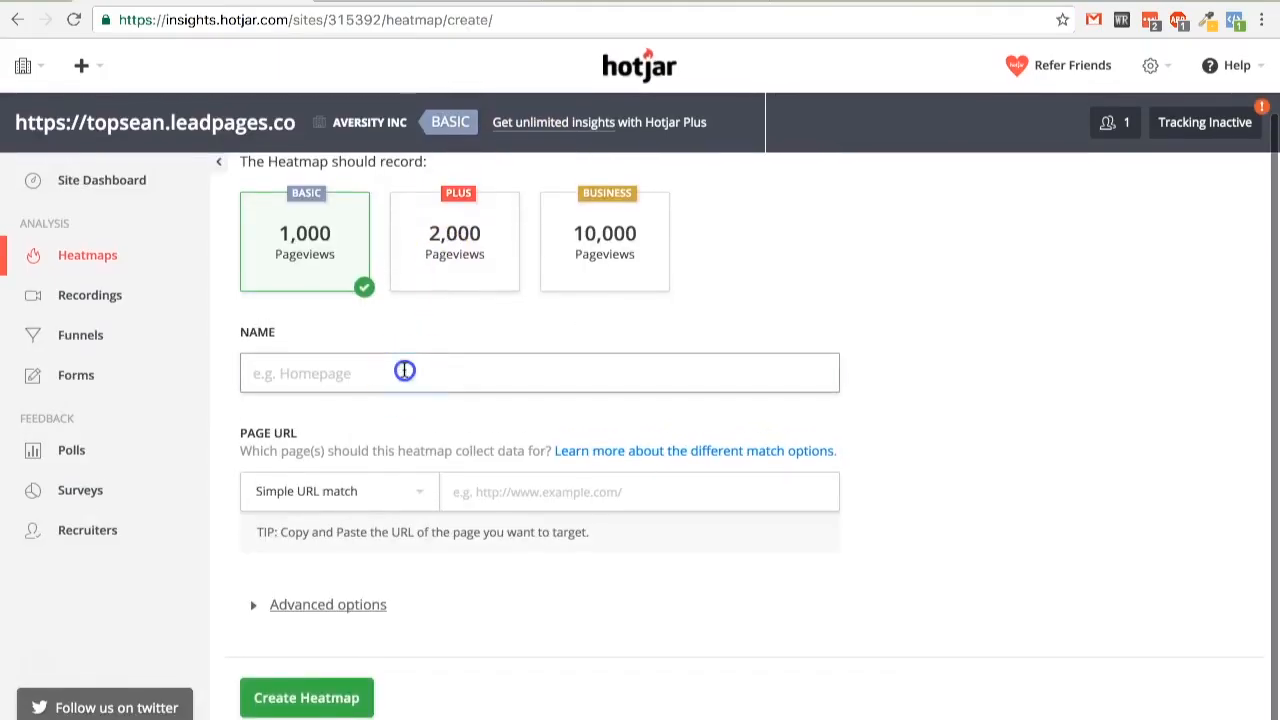
pyautogui.write('Direct')
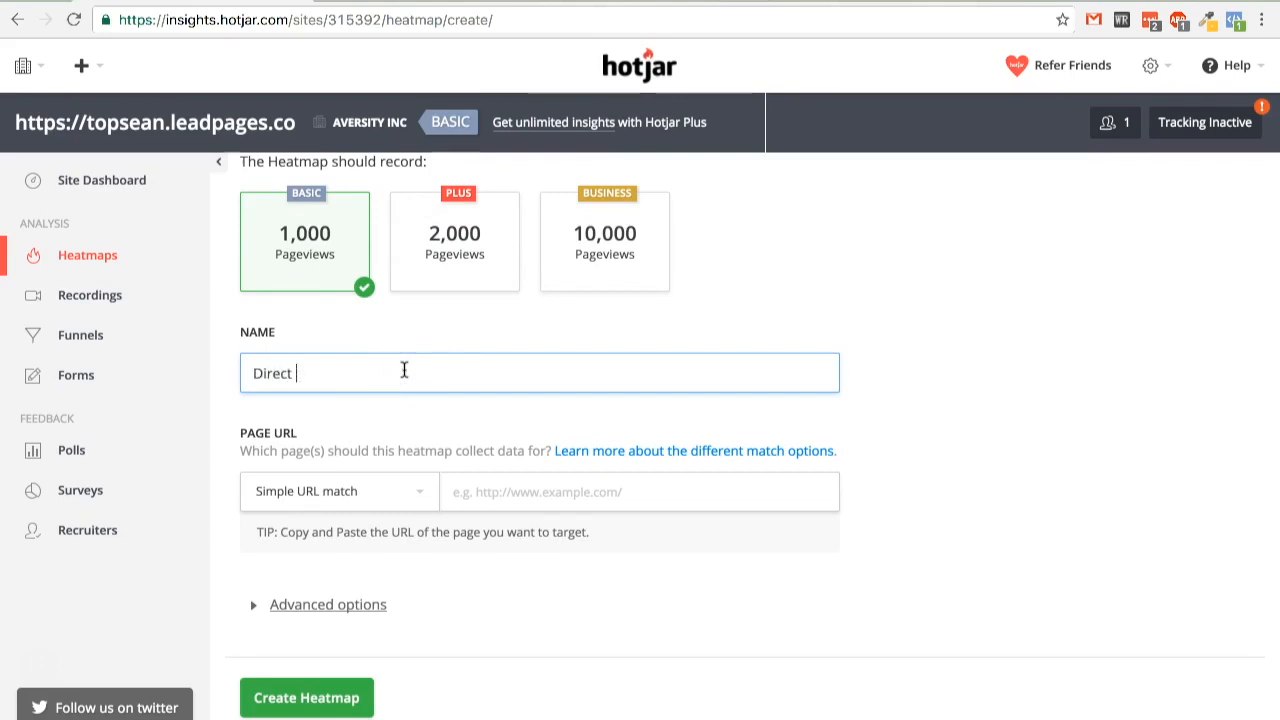
pyautogui.write(' Landing page')
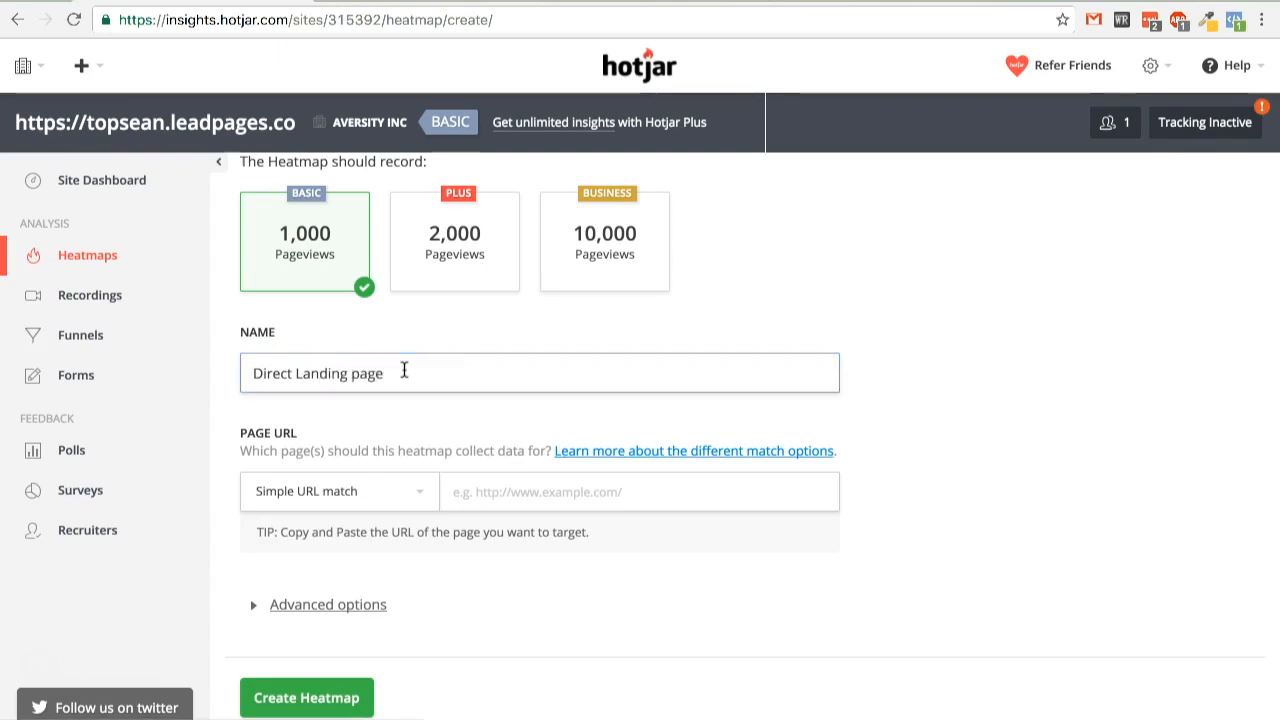
pyautogui.click(588, 494)
pyautogui.hotkey('ctrl', 'v')
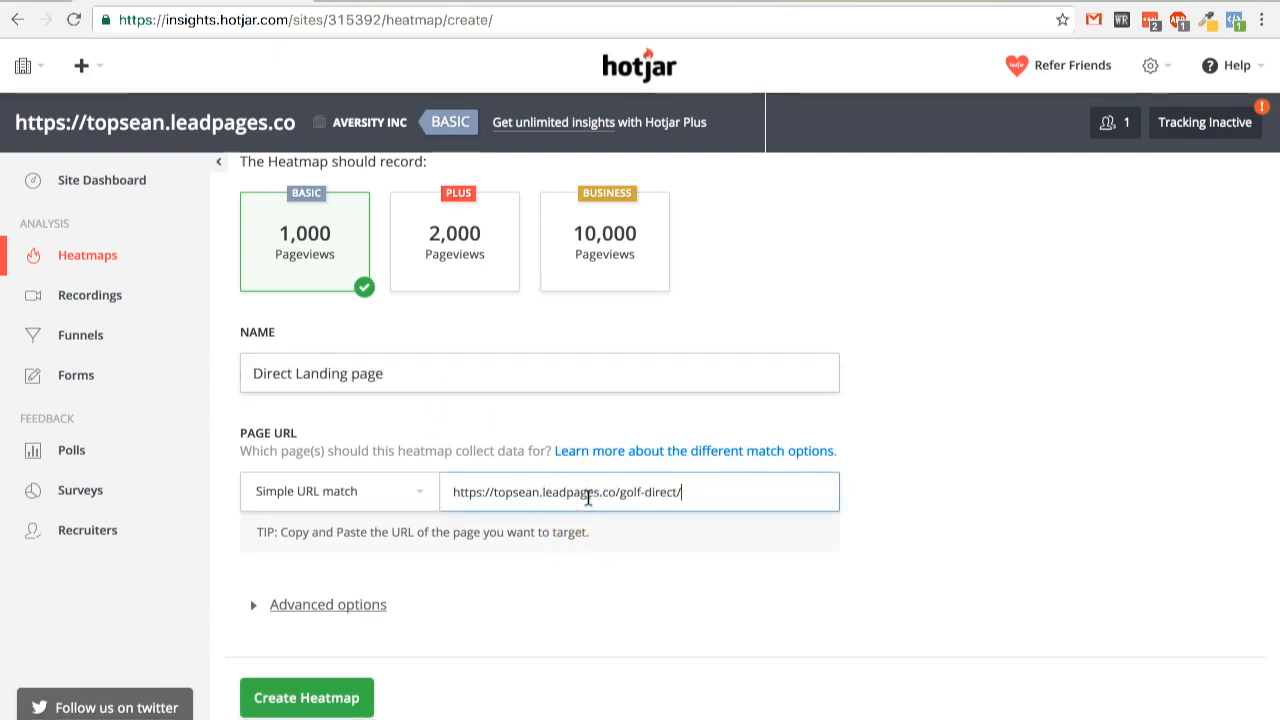
pyautogui.click(333, 698)
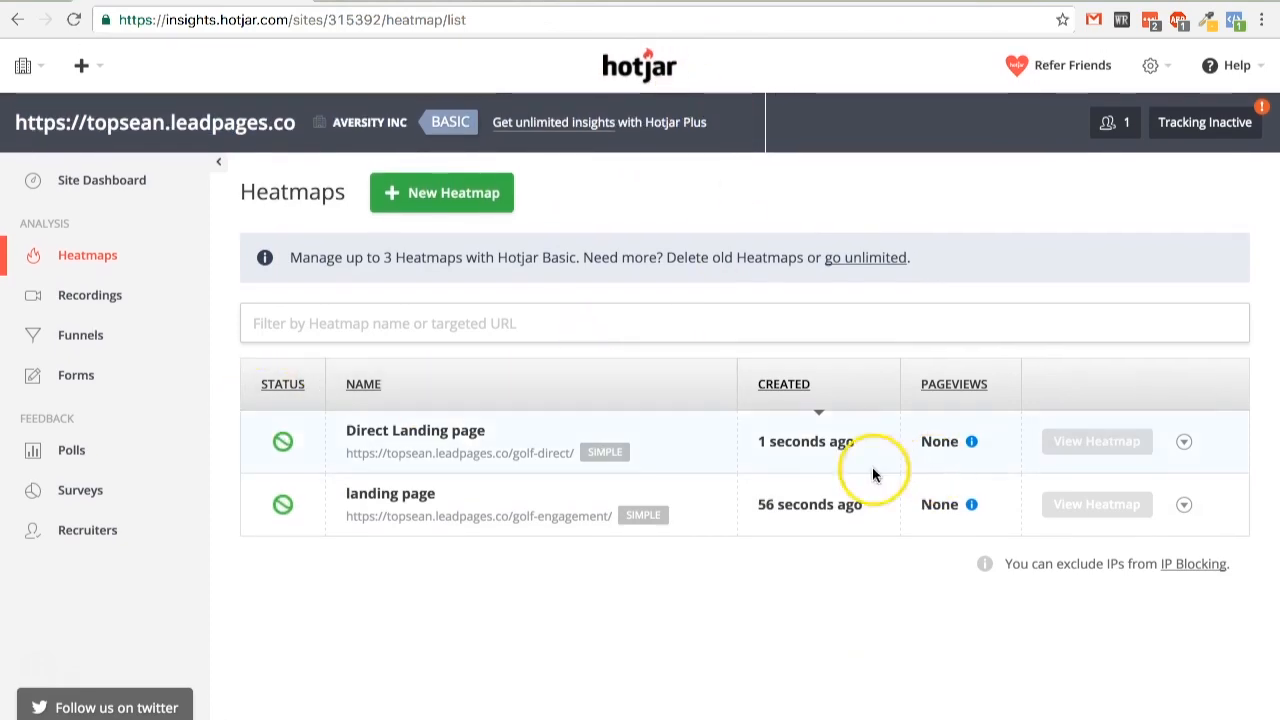
# Check the visitor recordings list and go back to the heatmaps list.
pyautogui.click(115, 304)
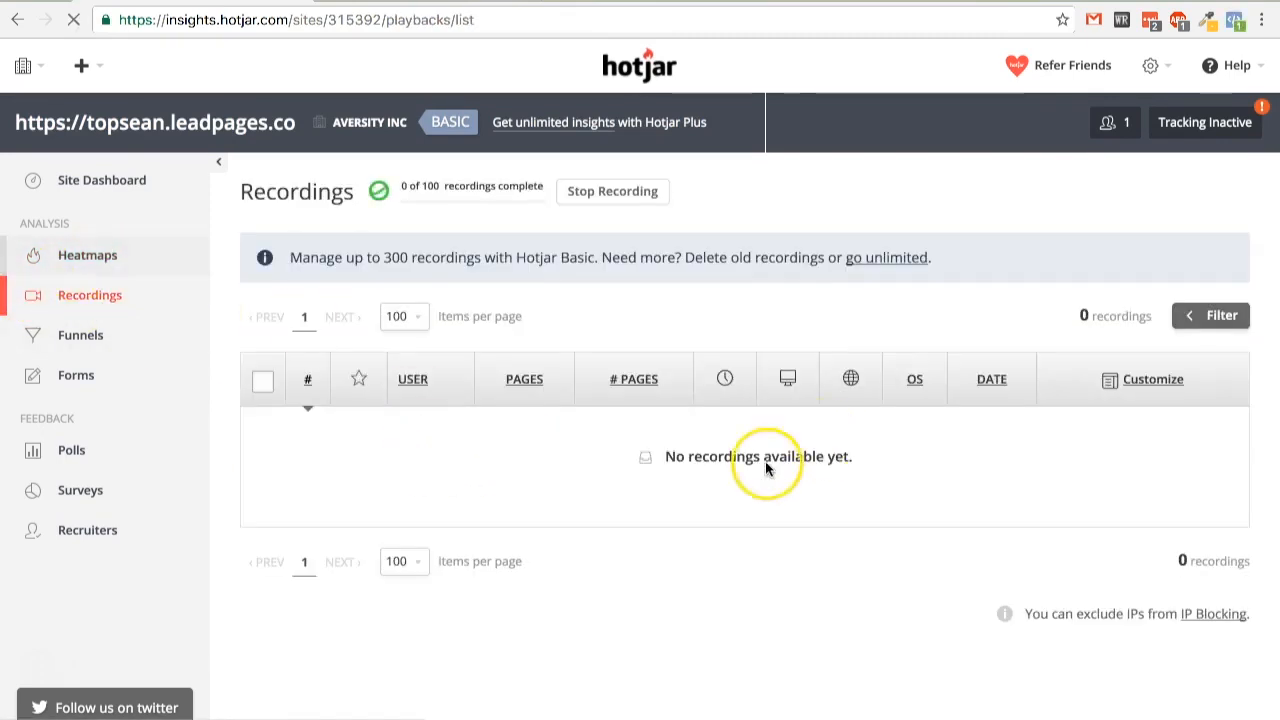
pyautogui.click(73, 260)
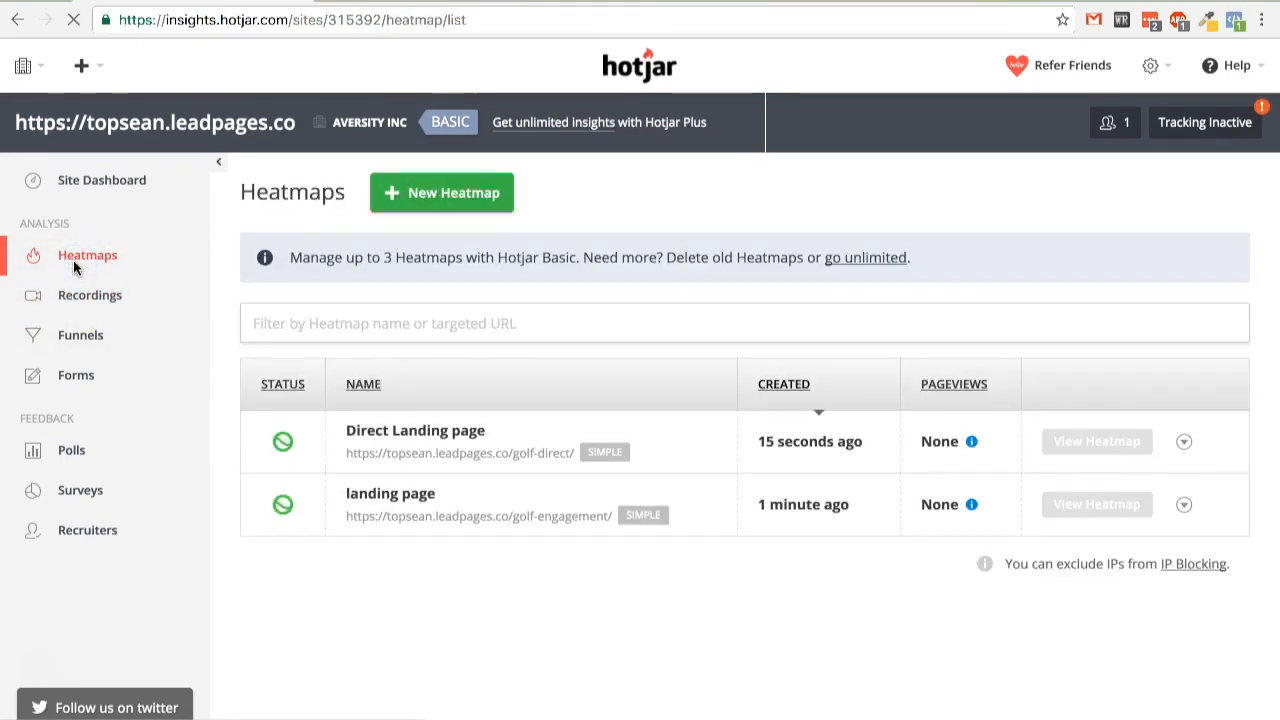